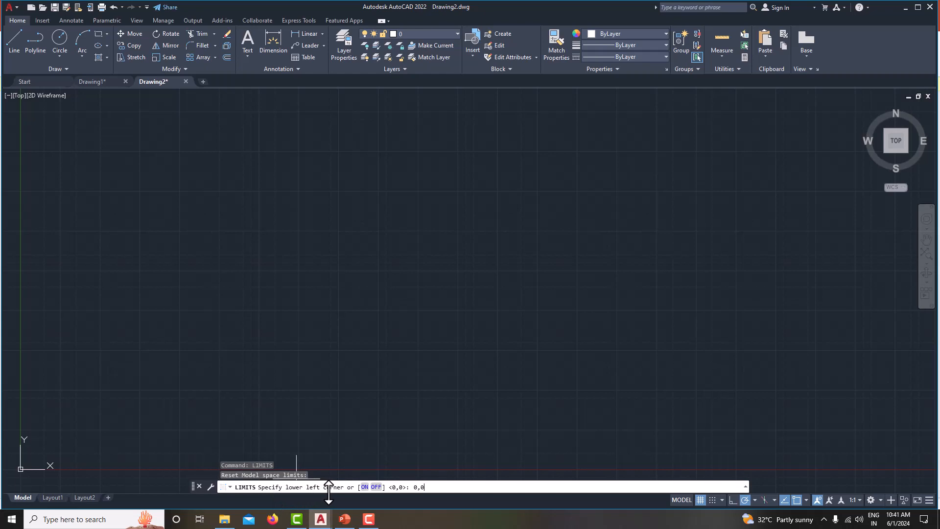
# Set the model space limits from lower left corner 0,0 to upper right corner 200,200
pyautogui.press('Return')
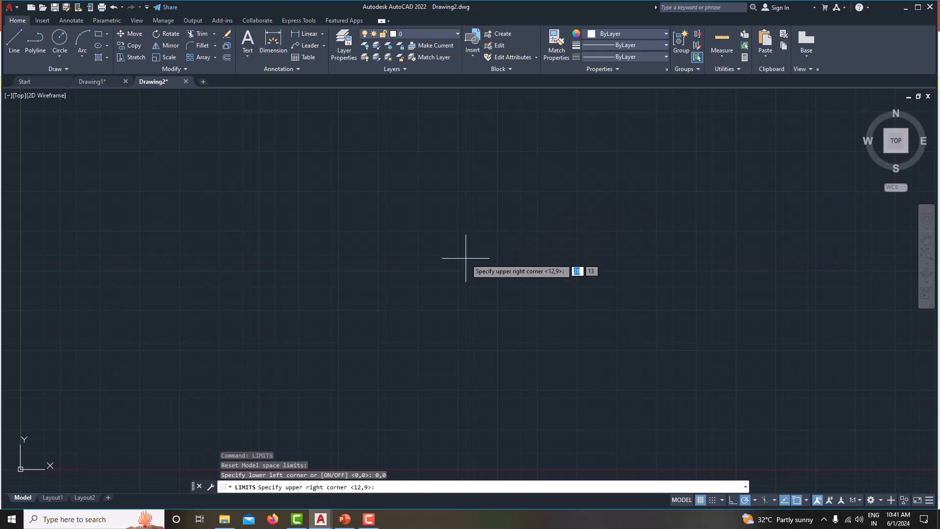
pyautogui.press('Tab')
pyautogui.press('Return')
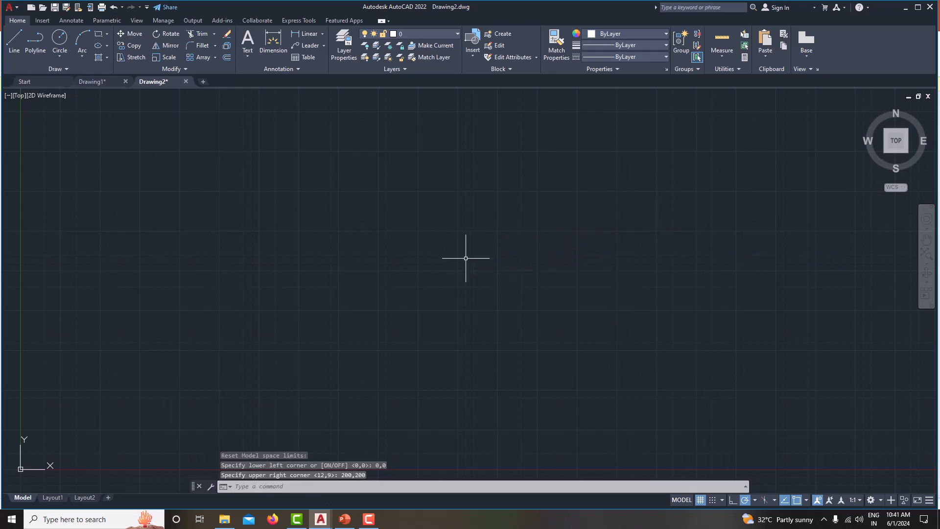
# Zoom to All so the view covers the whole drawing limits, with the origin near the lower edge
pyautogui.press('Return')
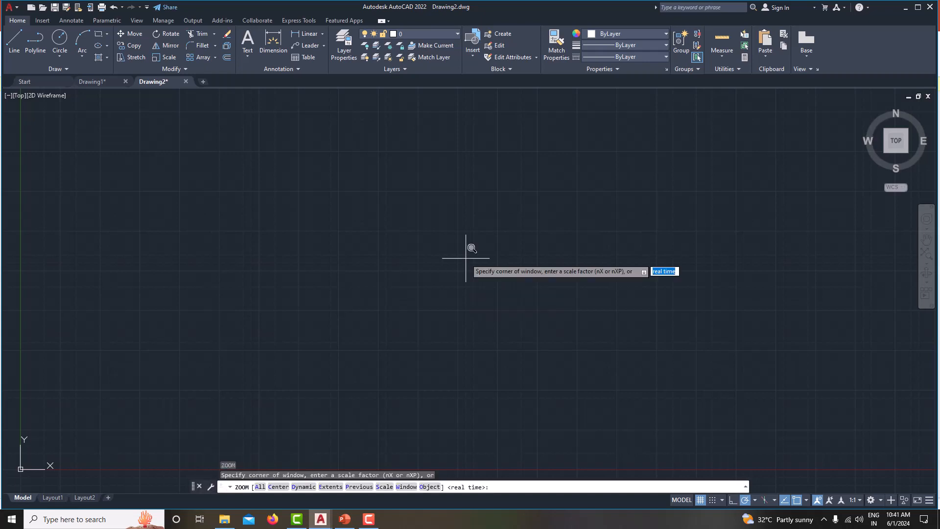
pyautogui.write('a')
pyautogui.press('Return')
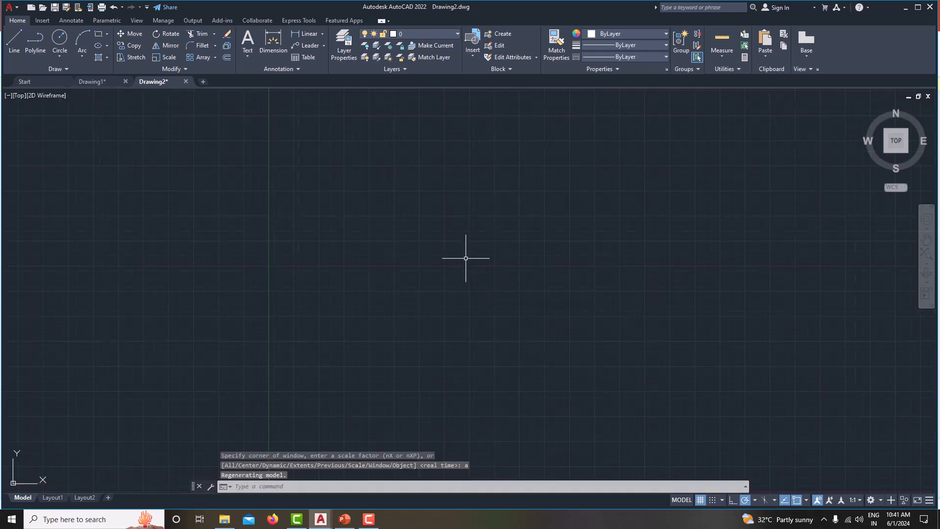
pyautogui.scroll(-2, 427, 302)
pyautogui.moveTo(426, 298); pyautogui.dragTo(409, 203, button='middle')
pyautogui.moveTo(455, 247)
pyautogui.mouseDown(button='middle')
pyautogui.moveTo(417, 343)
pyautogui.moveTo(465, 325)
pyautogui.moveTo(457, 334)
pyautogui.mouseUp(button='middle')
pyautogui.scroll(2, 417, 343)
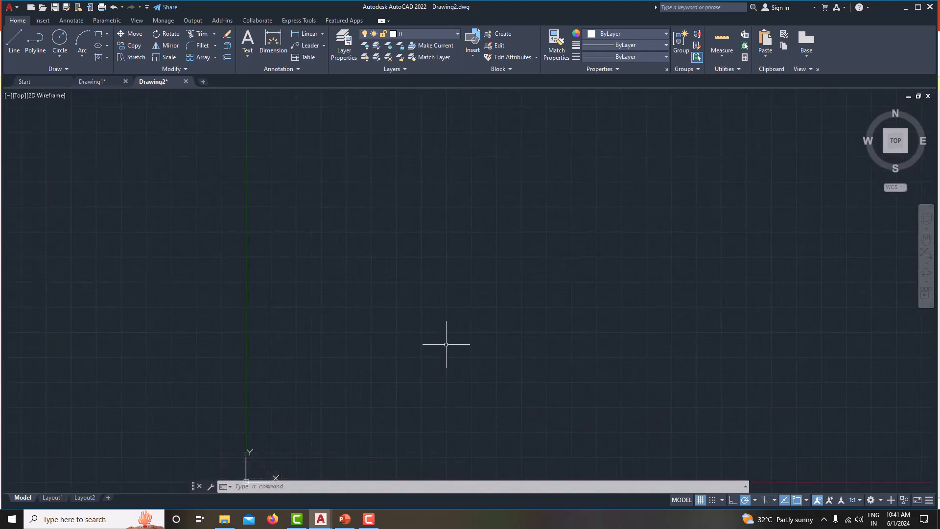
# Switch to PowerPoint to examine the dimensioned Fig.3 drawing, and return to AutoCAD
pyautogui.click(343, 513)
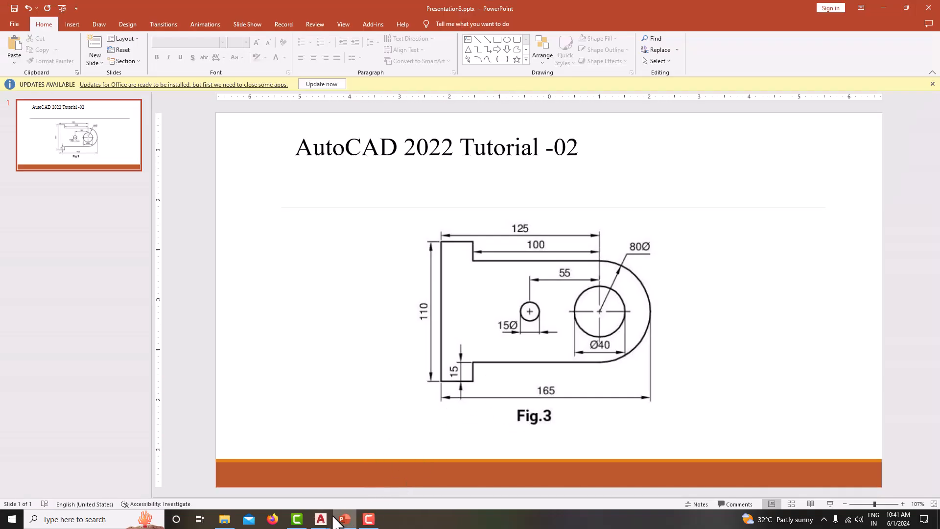
pyautogui.moveTo(320, 518)
pyautogui.click(372, 477)
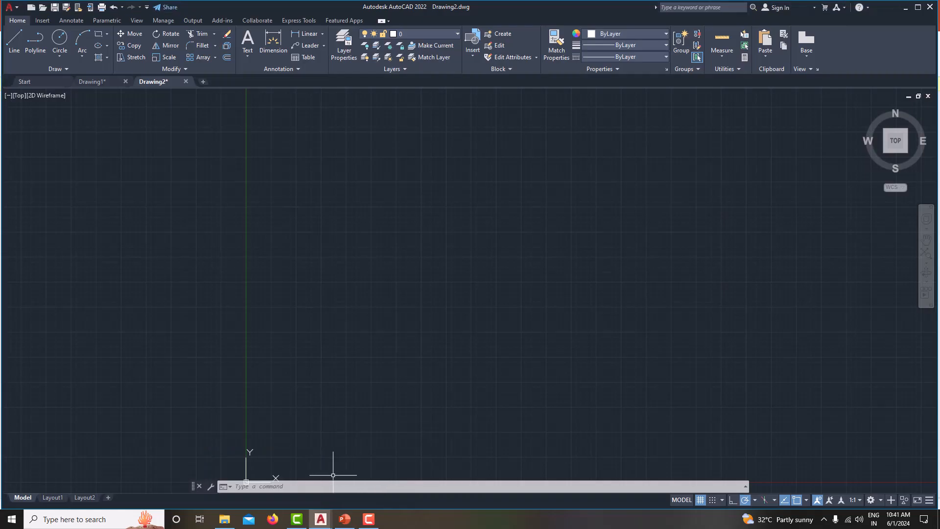
# Switch to File Explorer and open the reference image Screenshot 2024-05-26 104522.png from the tut-02 folder
pyautogui.click(224, 518)
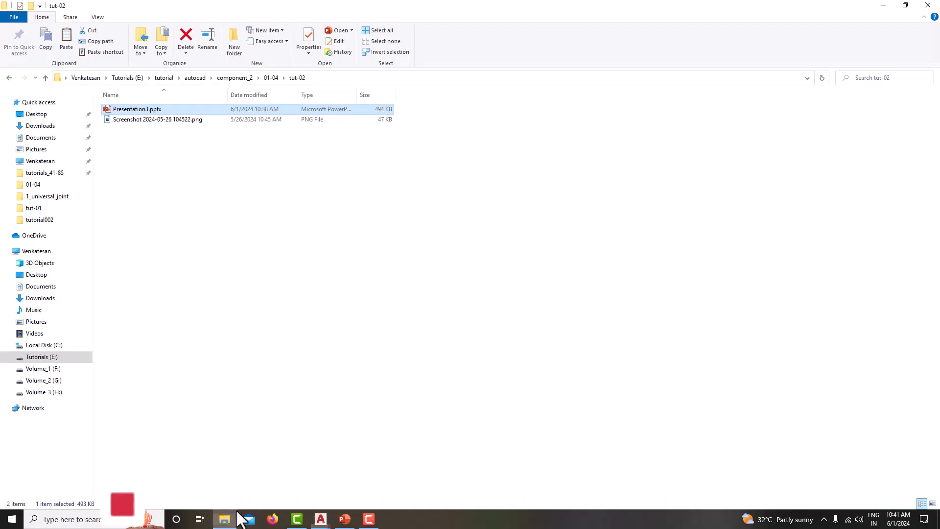
pyautogui.click(179, 122)
pyautogui.doubleClick(179, 121)
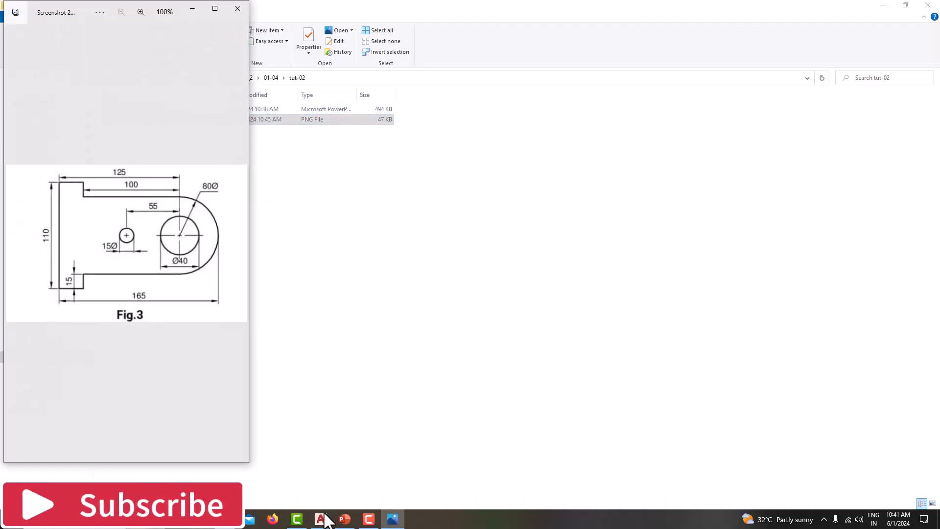
# Switch to AutoCAD and resize its window to fill the space beside the reference image
pyautogui.moveTo(321, 518)
pyautogui.click(359, 465)
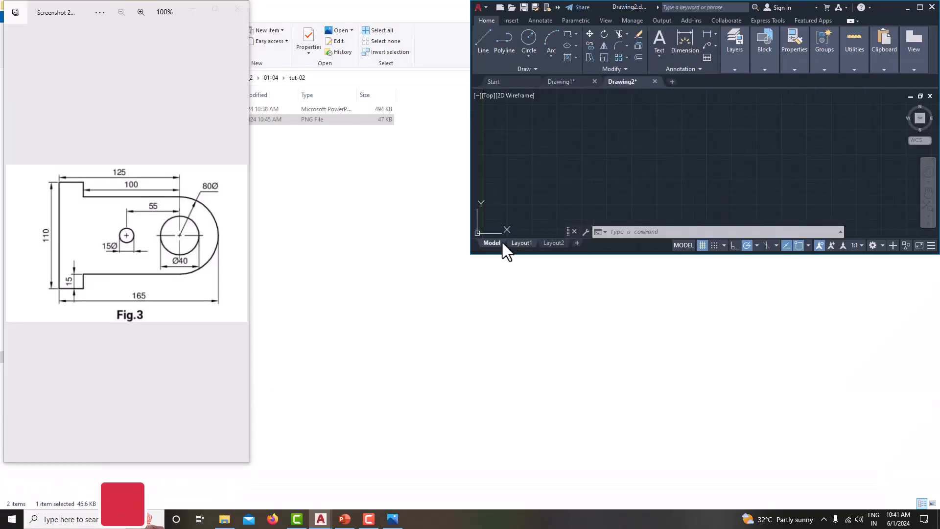
pyautogui.moveTo(468, 256); pyautogui.dragTo(252, 499)
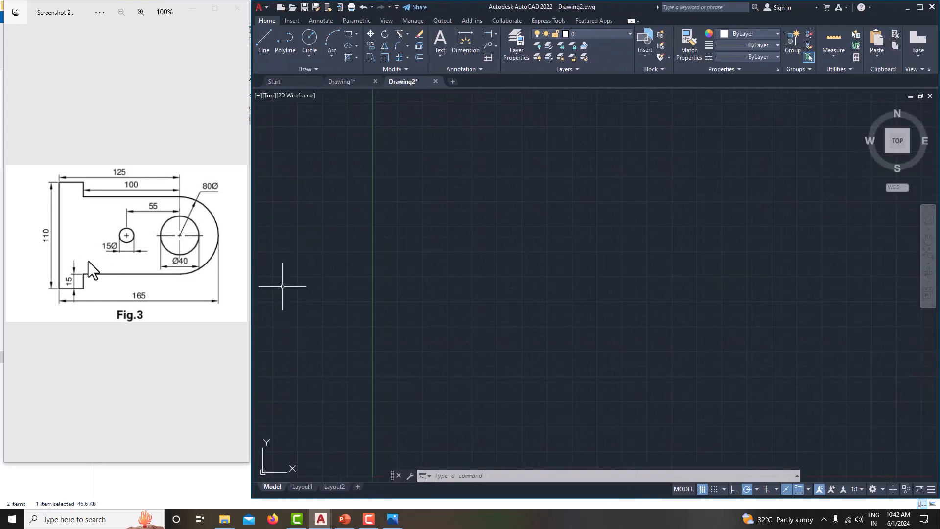
# Draw the plate's left edge as a vertical line 110 units upward, with Ortho mode turned on
pyautogui.moveTo(695, 306); pyautogui.dragTo(684, 216, button='middle')
pyautogui.moveTo(480, 260); pyautogui.dragTo(504, 326, button='middle')
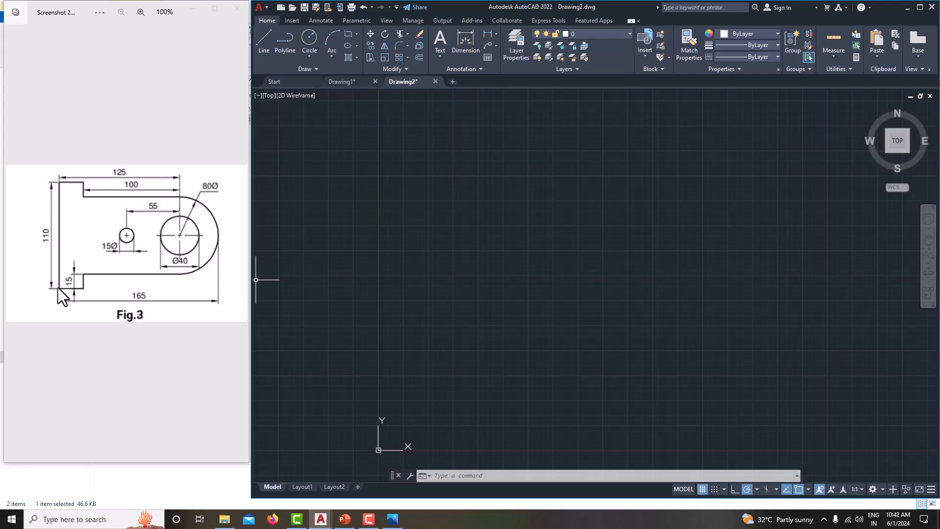
pyautogui.click(266, 57)
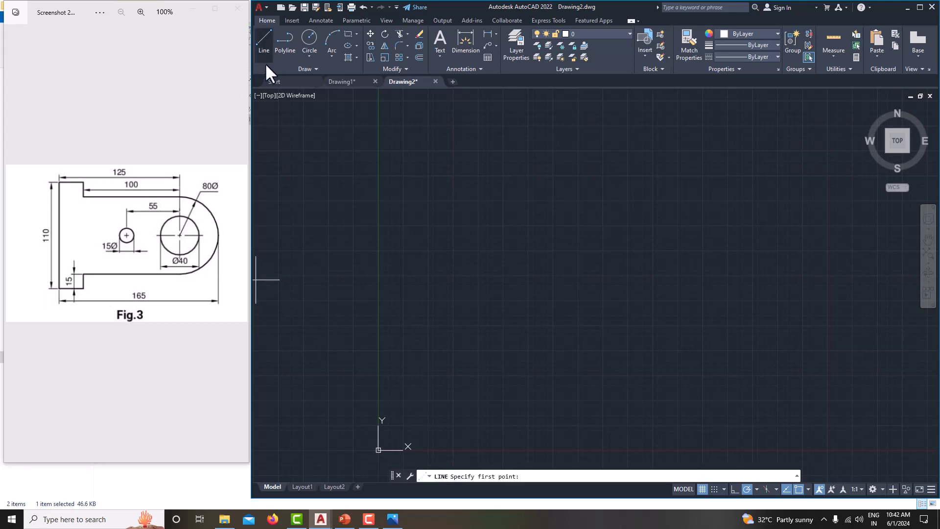
pyautogui.click(493, 353)
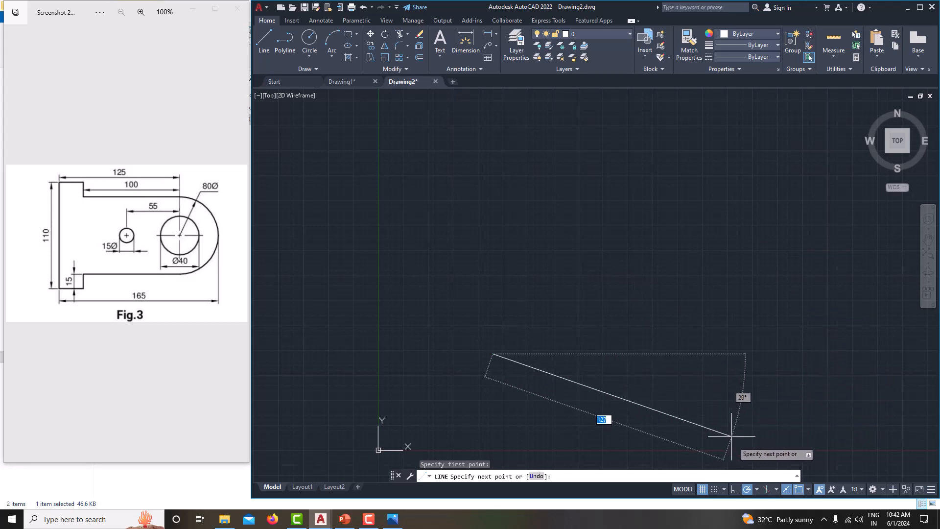
pyautogui.click(734, 489)
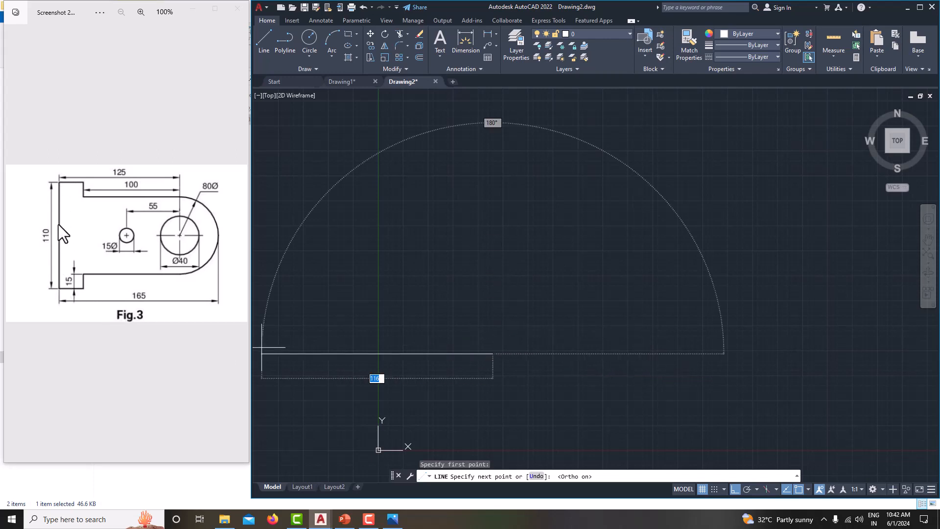
pyautogui.write('110')
pyautogui.press('Return')
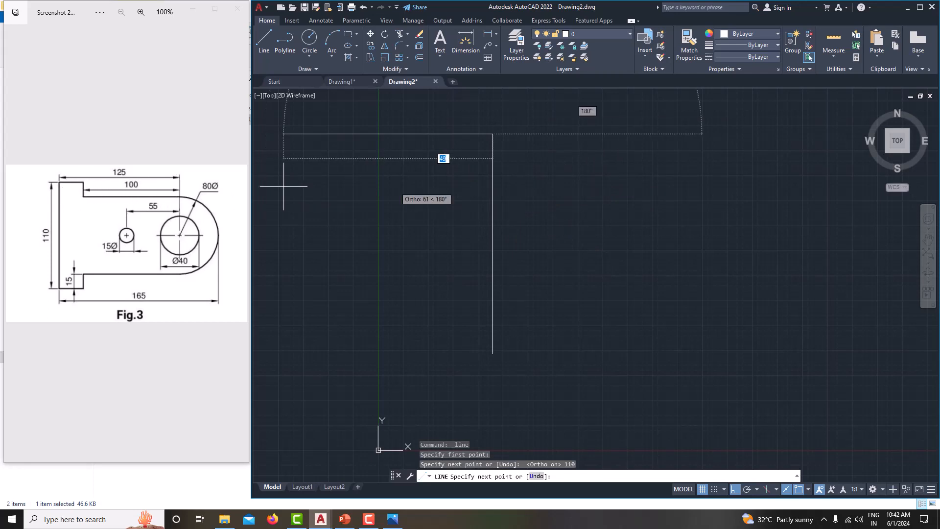
# Continue the outline 25 units right, 15 units down and 100 units right, and end the Line command
pyautogui.write('25')
pyautogui.press('Return')
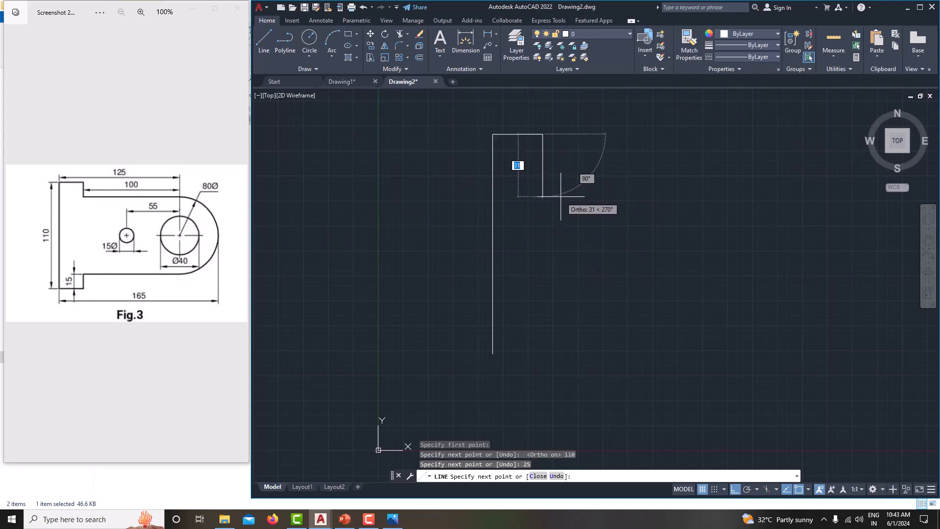
pyautogui.write('15')
pyautogui.press('Return')
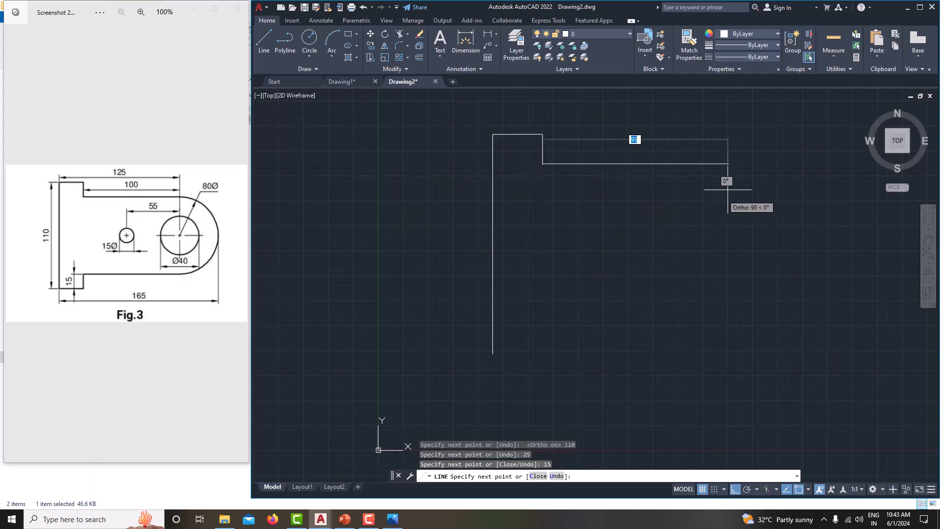
pyautogui.write('1')
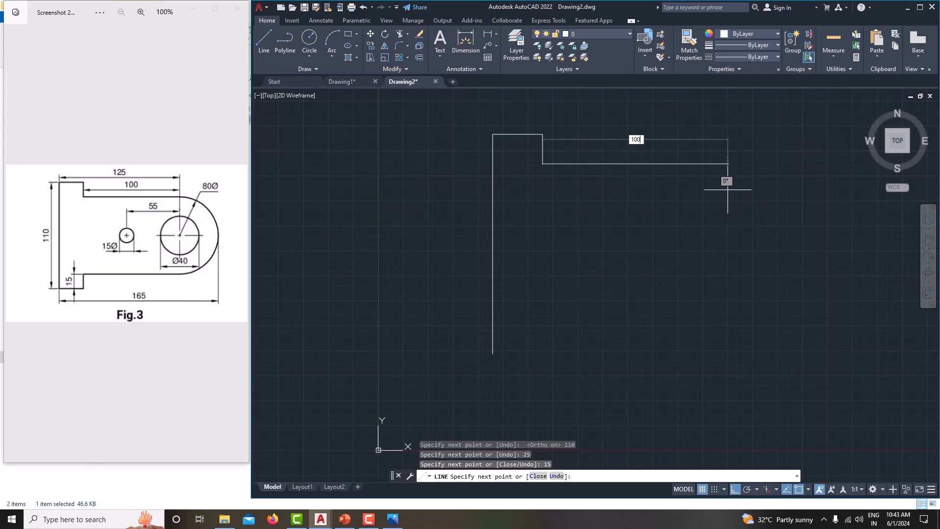
pyautogui.write('00')
pyautogui.press('Return')
pyautogui.moveTo(723, 199); pyautogui.dragTo(646, 209, button='middle')
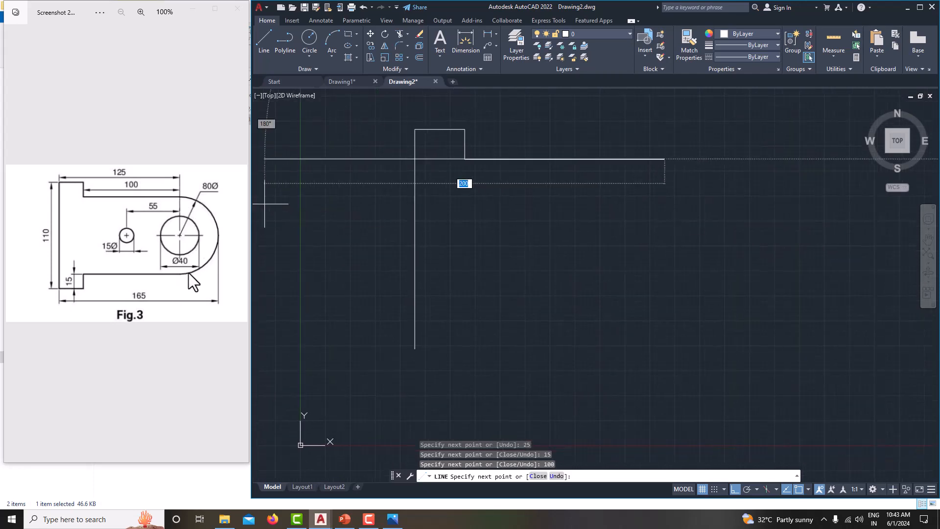
pyautogui.rightClick(683, 234)
pyautogui.click(707, 250)
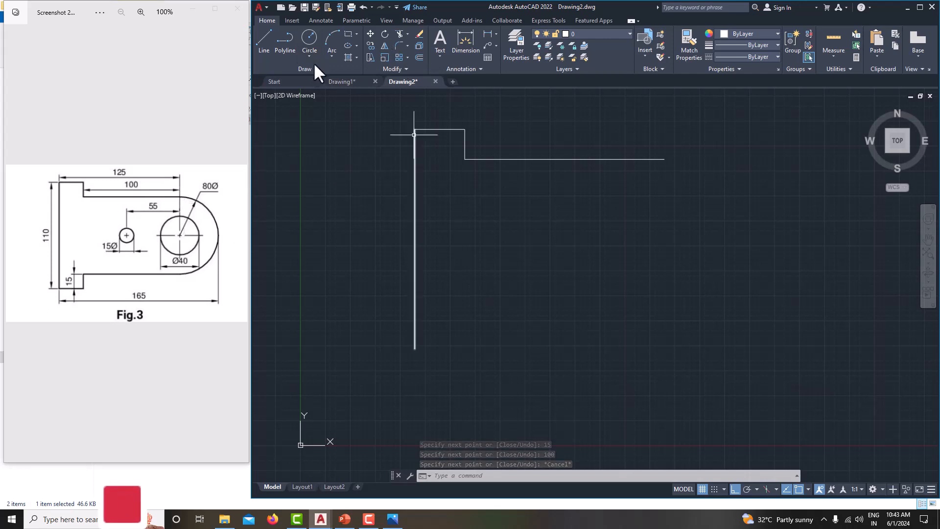
# Draw a vertical line 40 units downward from the right end of the 100-unit upper edge
pyautogui.click(263, 39)
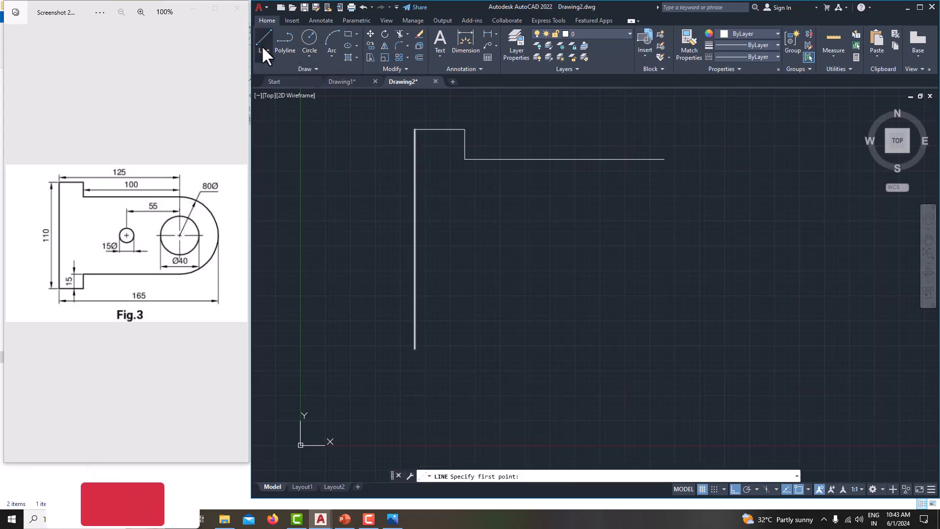
pyautogui.click(664, 159)
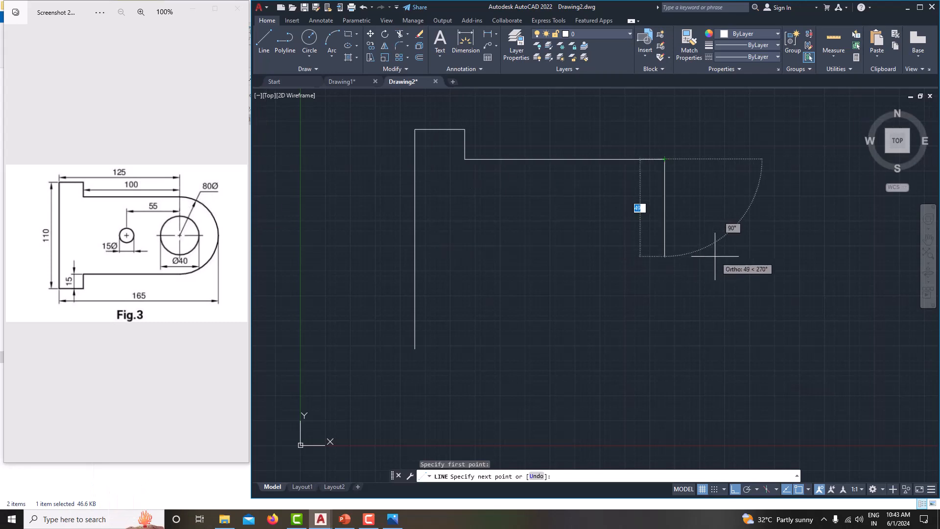
pyautogui.write('40')
pyautogui.press('Return')
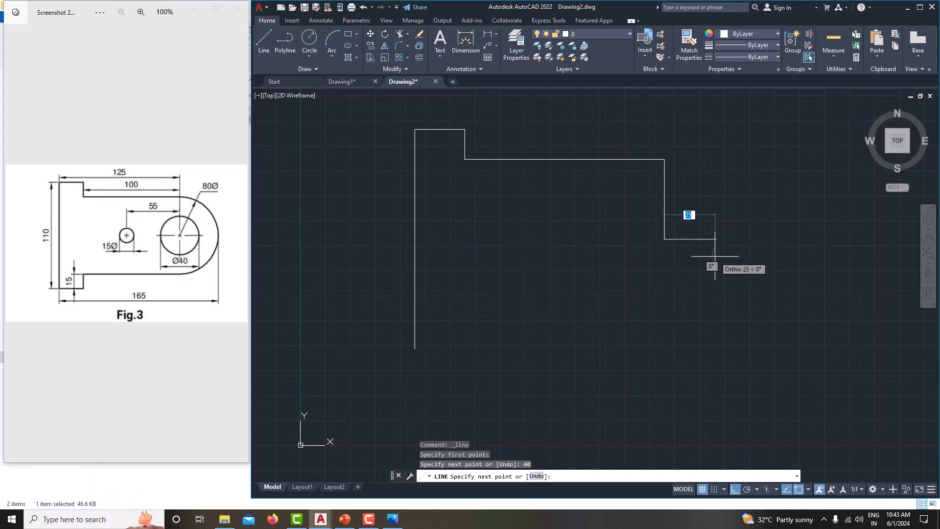
pyautogui.rightClick(715, 255)
pyautogui.click(745, 275)
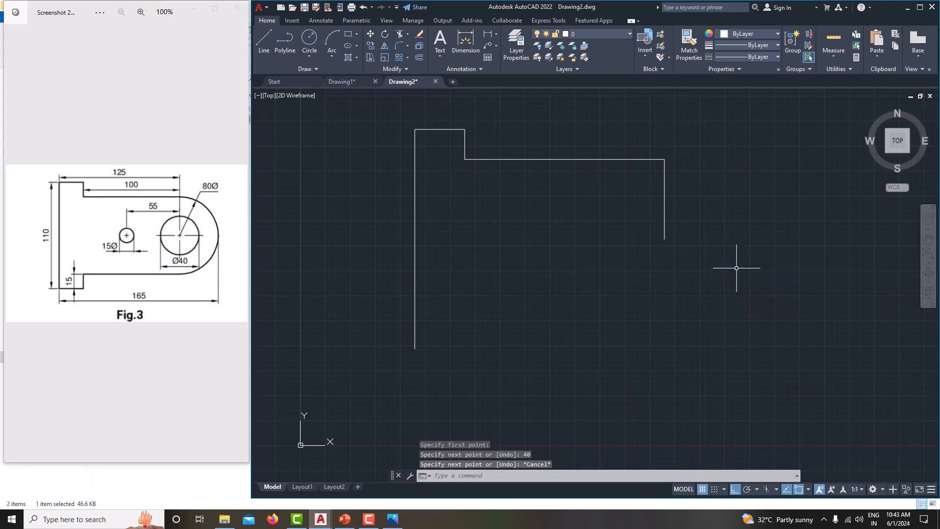
# Draw a circle of diameter 80 centered on the lower end of the 40-unit vertical line
pyautogui.click(310, 56)
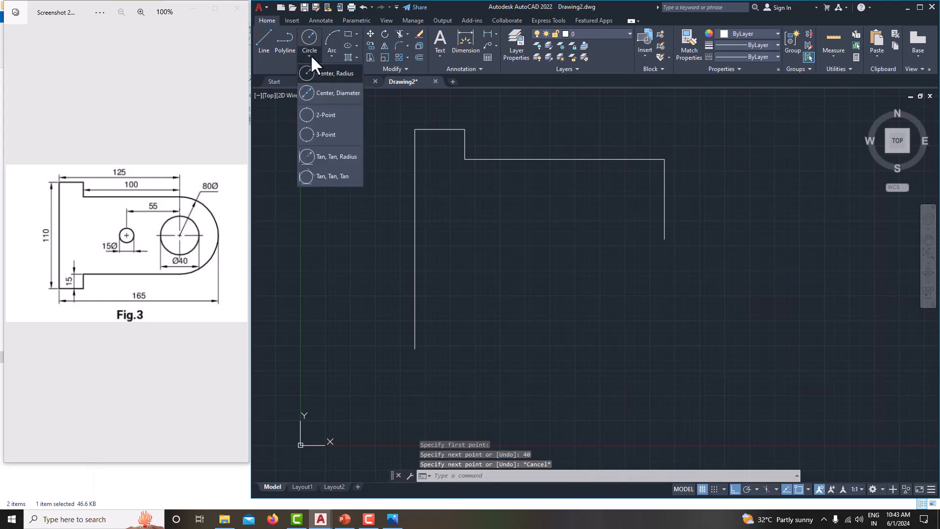
pyautogui.click(324, 94)
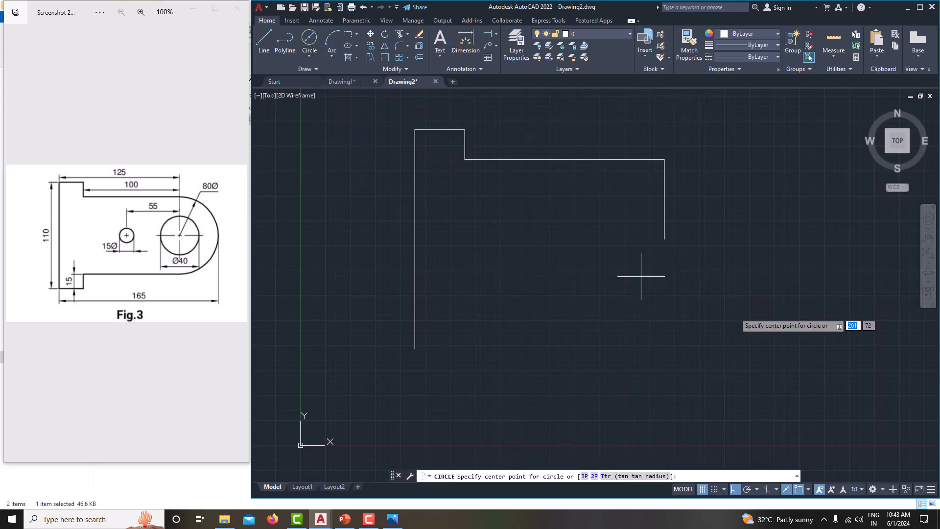
pyautogui.click(664, 239)
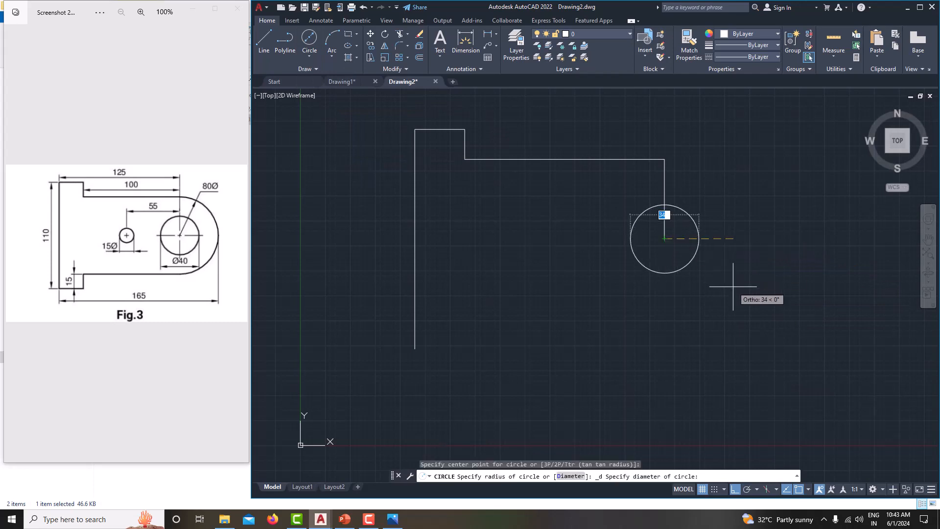
pyautogui.write('80')
pyautogui.press('Return')
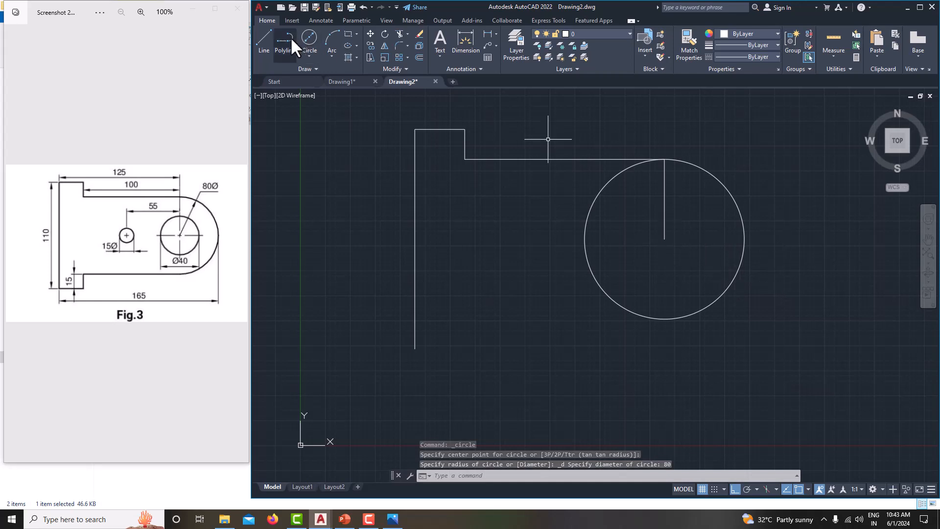
# Enable the Quadrant and Midpoint object snaps
pyautogui.click(265, 38)
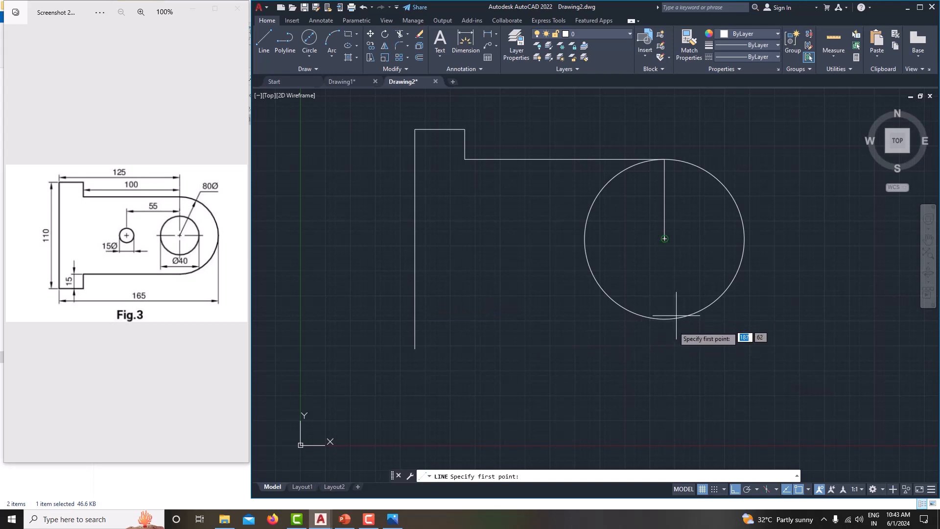
pyautogui.click(809, 489)
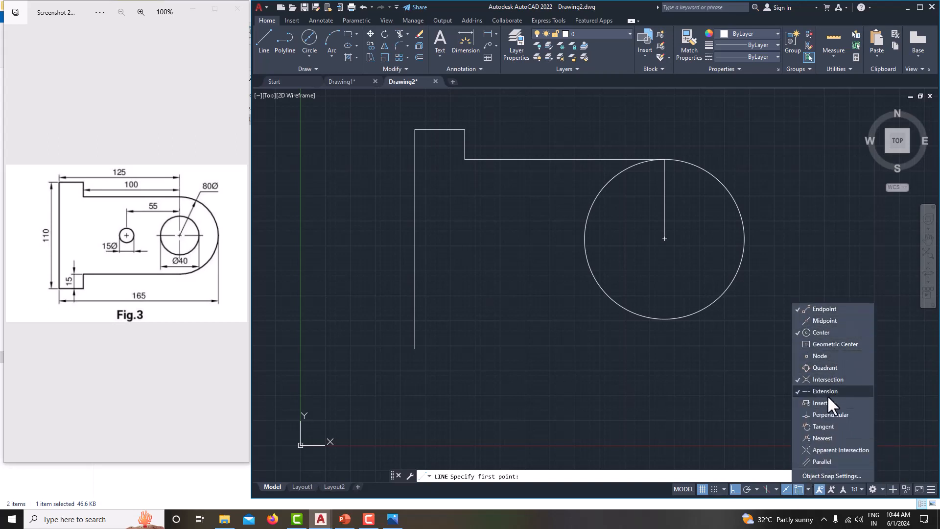
pyautogui.click(822, 371)
pyautogui.click(825, 325)
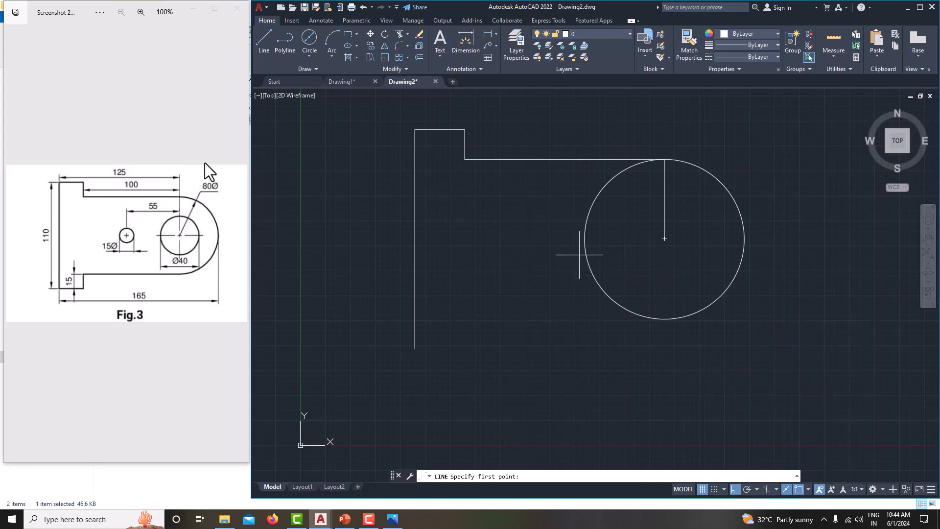
# Draw the lower horizontal edge 100 units leftward from the bottom quadrant of the 80-diameter circle
pyautogui.click(258, 46)
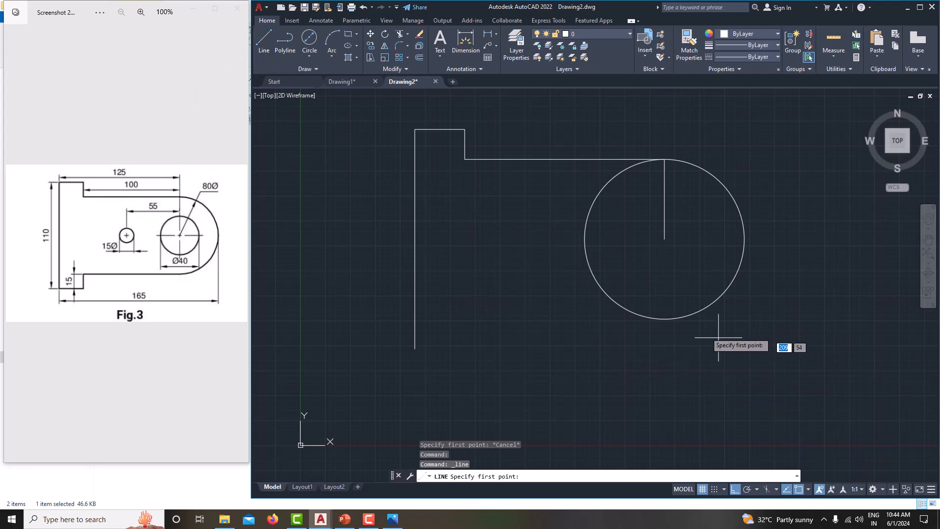
pyautogui.click(665, 319)
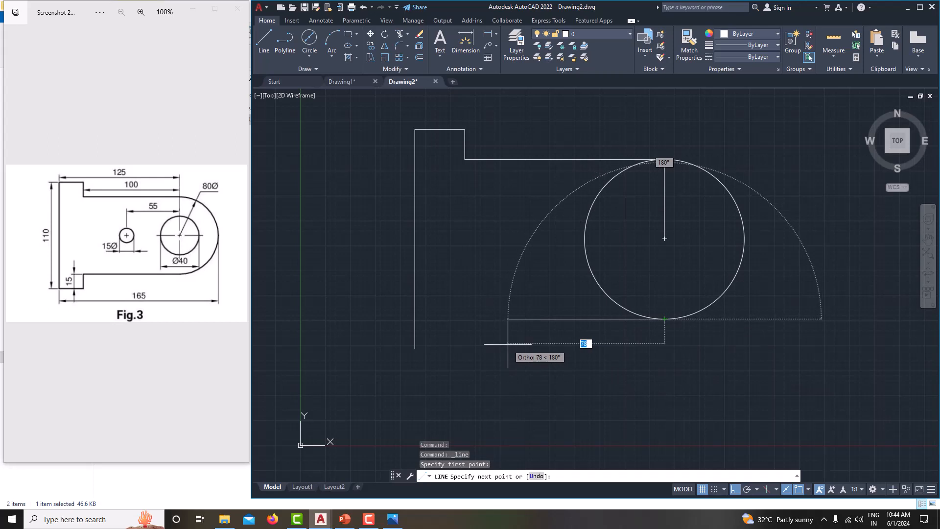
pyautogui.write('100')
pyautogui.press('Return')
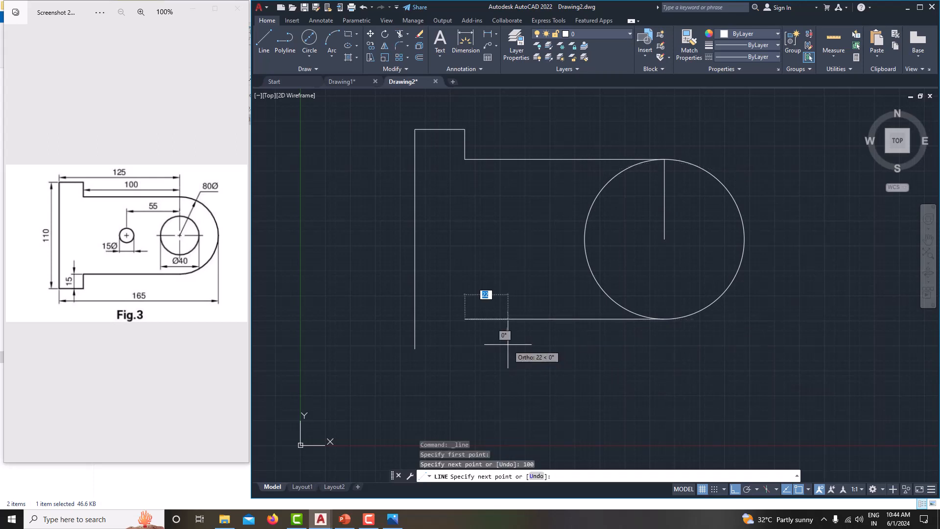
# Draw the flange's lower step 15 units down from the lower edge's left end and connect it to the left edge's lower end
pyautogui.write('15')
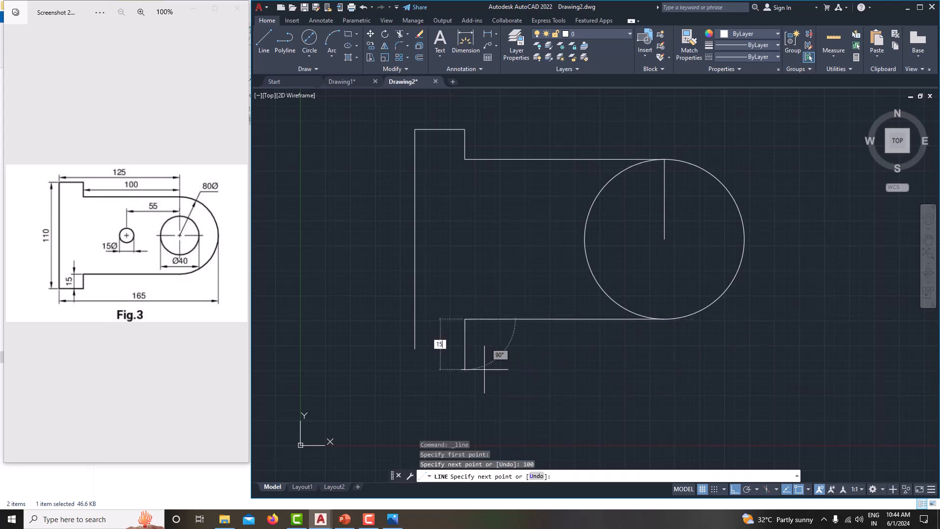
pyautogui.press('Return')
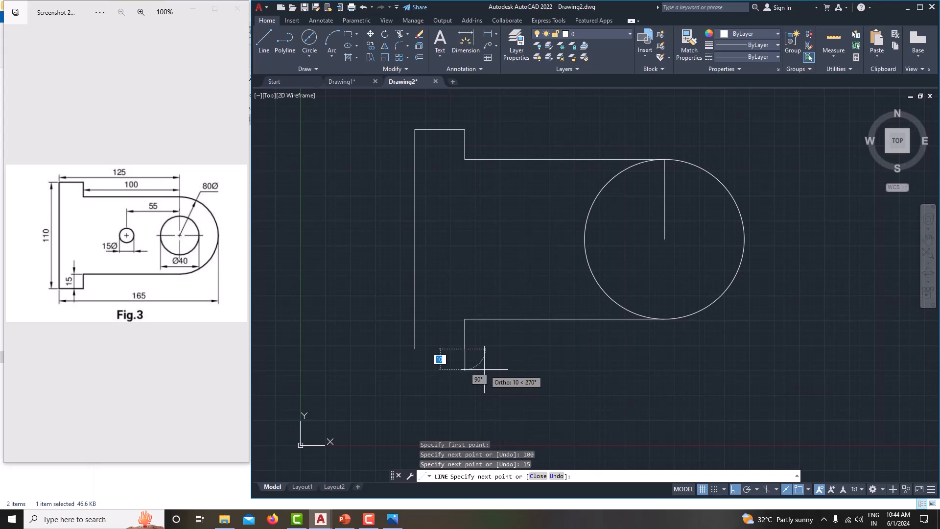
pyautogui.click(415, 349)
pyautogui.rightClick(480, 202)
pyautogui.click(501, 218)
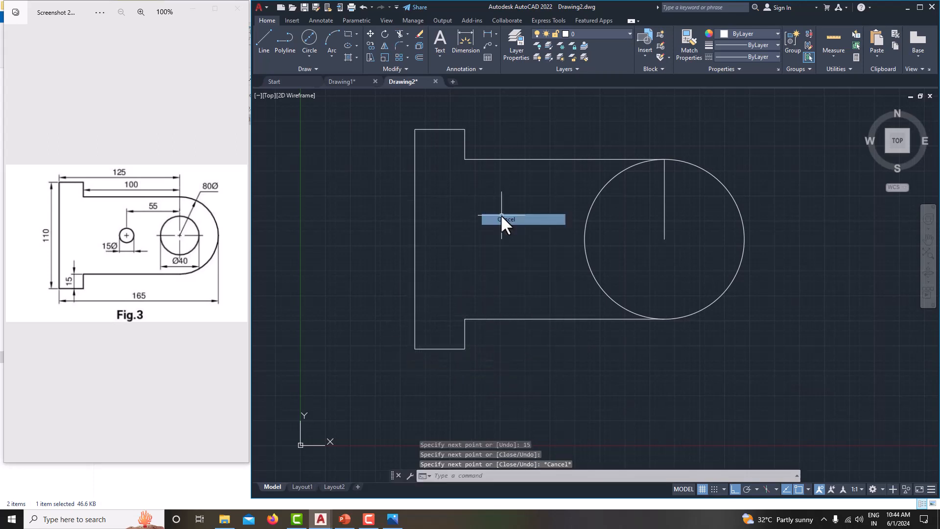
# Trim away the left half of the 80-diameter circle and the vertical construction line inside the rounded end
pyautogui.moveTo(539, 252); pyautogui.dragTo(531, 292, button='middle')
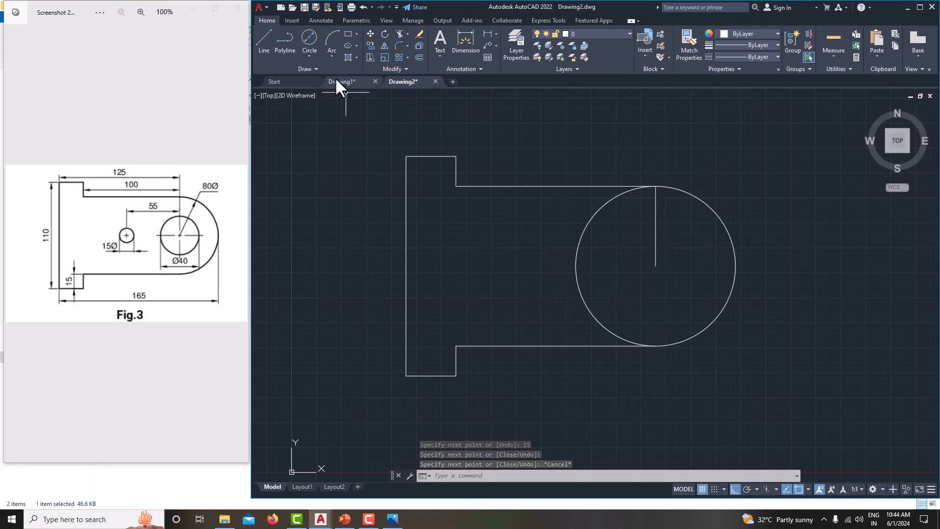
pyautogui.click(407, 35)
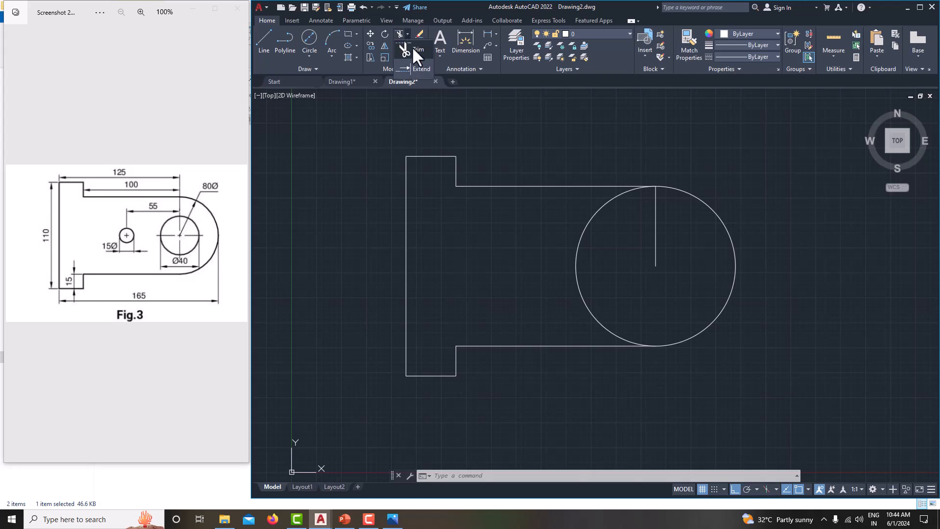
pyautogui.moveTo(535, 231); pyautogui.dragTo(614, 273)
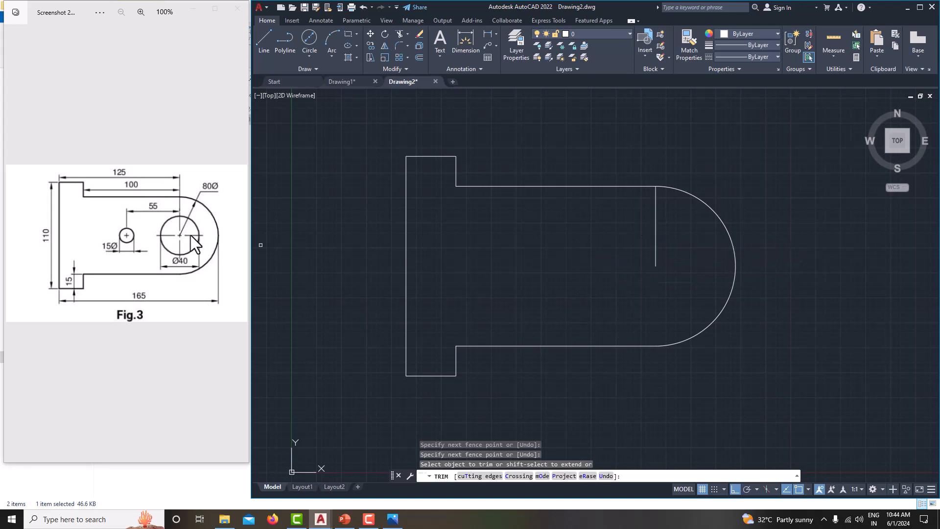
pyautogui.click(656, 230)
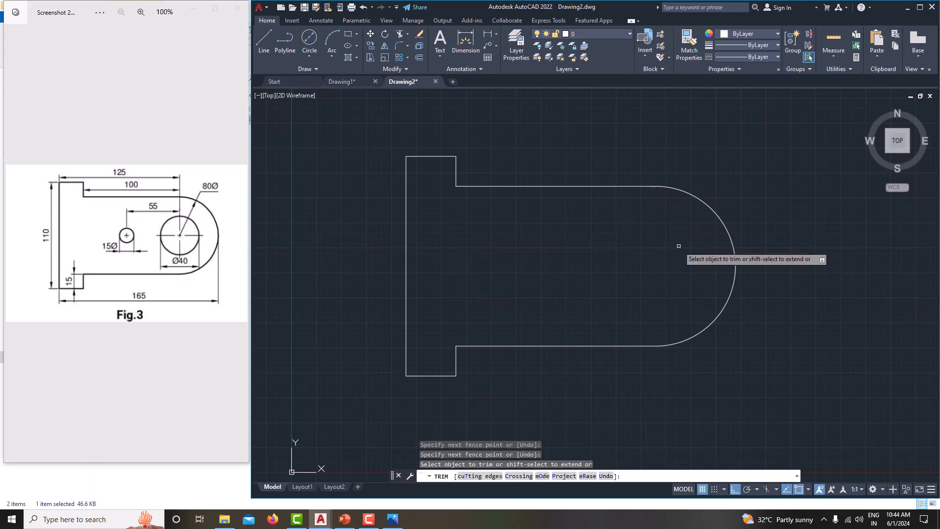
pyautogui.press('Escape')
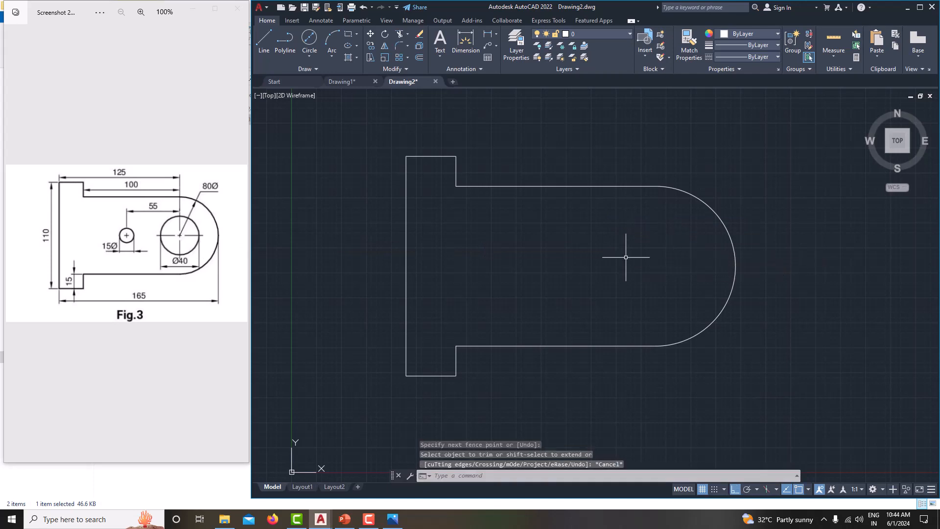
pyautogui.press('Escape')
# Draw a circle of diameter 40 concentric with the rounded right end, using the Center, Diameter method
pyautogui.moveTo(626, 257); pyautogui.dragTo(606, 265, button='middle')
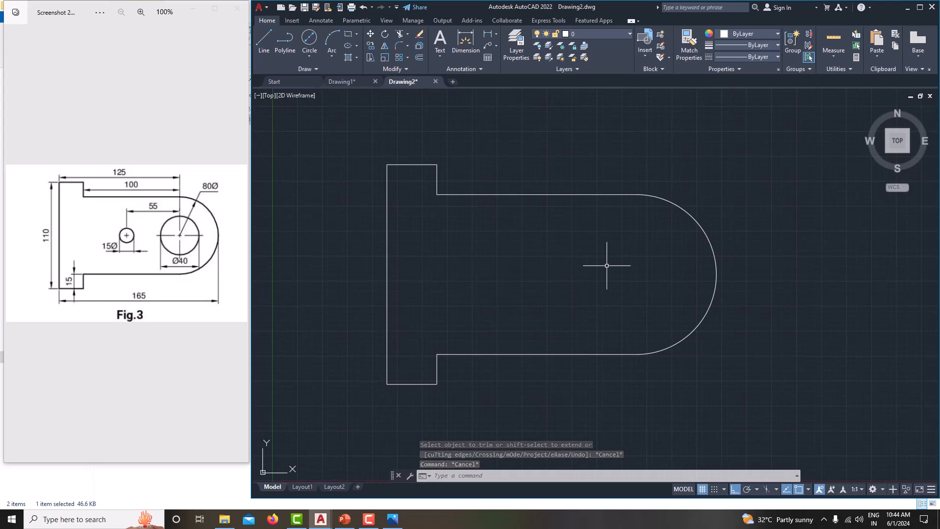
pyautogui.moveTo(606, 265); pyautogui.dragTo(645, 282, button='middle')
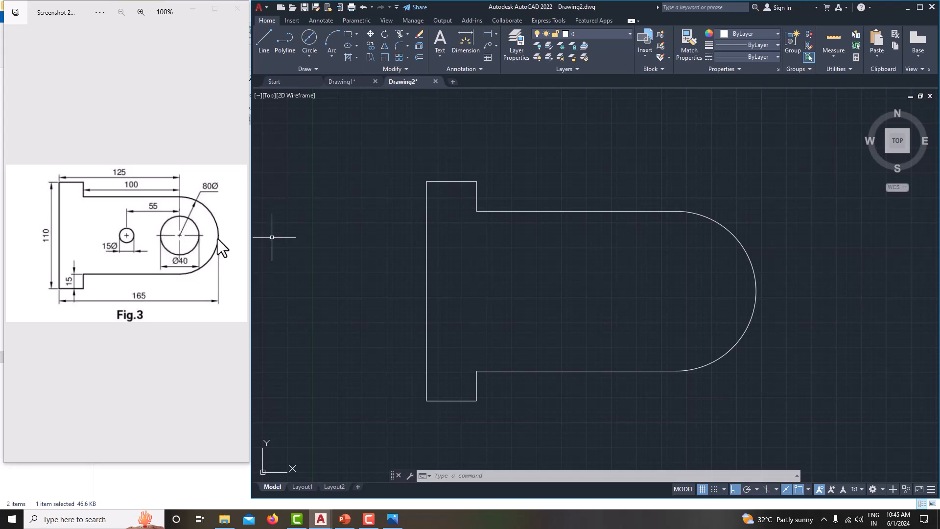
pyautogui.click(305, 56)
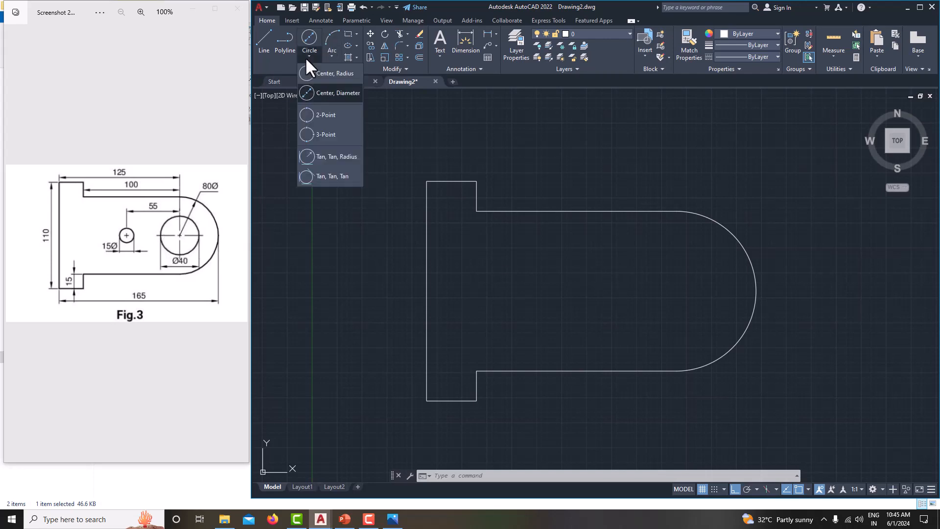
pyautogui.click(325, 89)
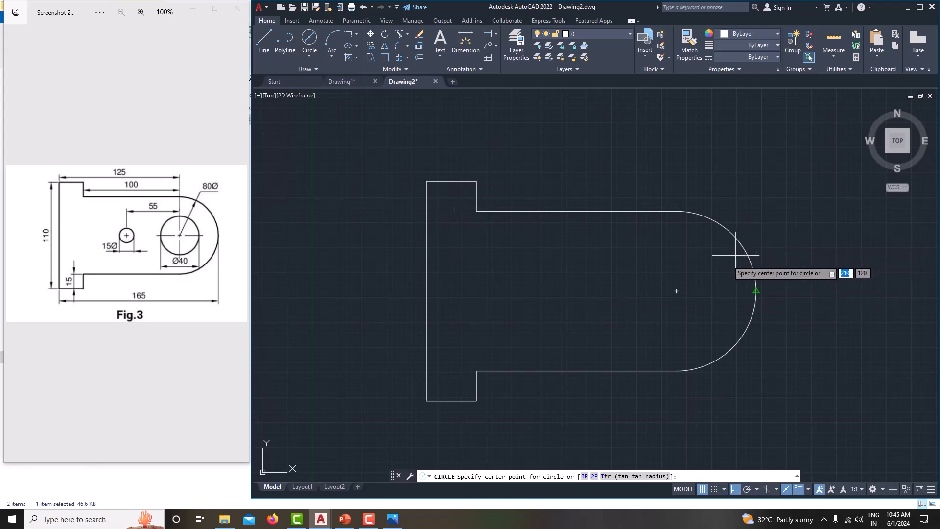
pyautogui.click(676, 291)
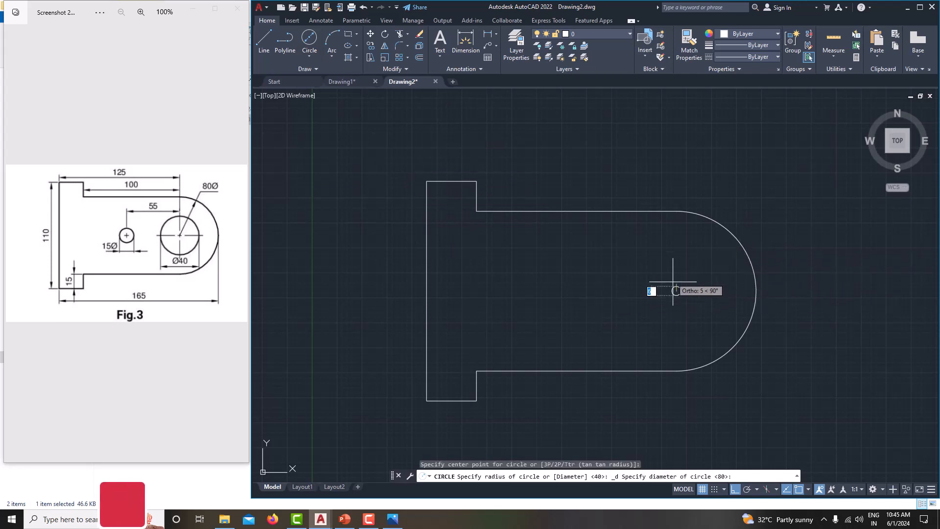
pyautogui.write('40')
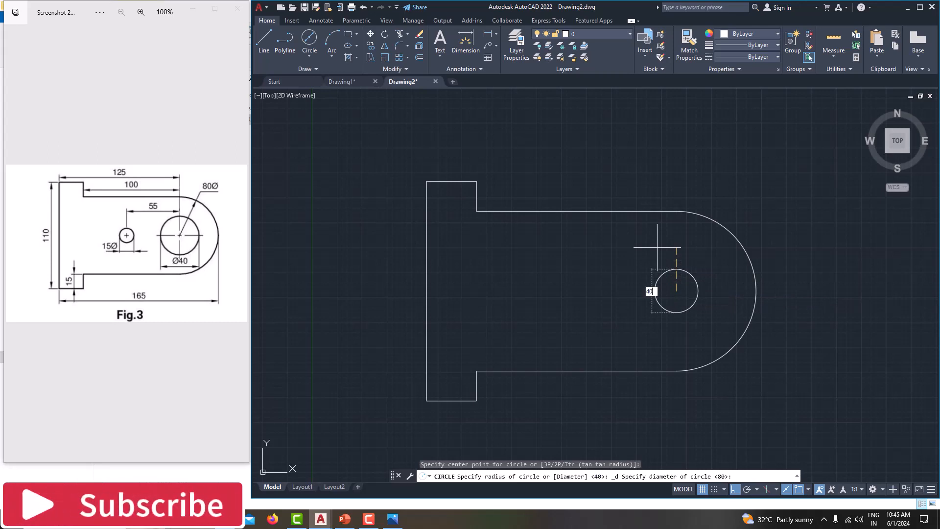
pyautogui.press('Return')
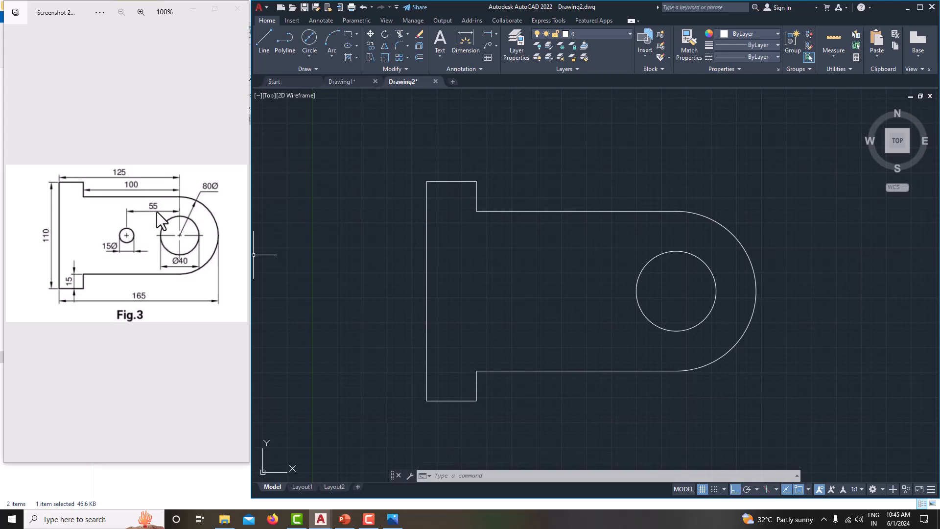
# Draw a horizontal construction line 55 units leftward from the center of the 40-diameter circle
pyautogui.click(263, 48)
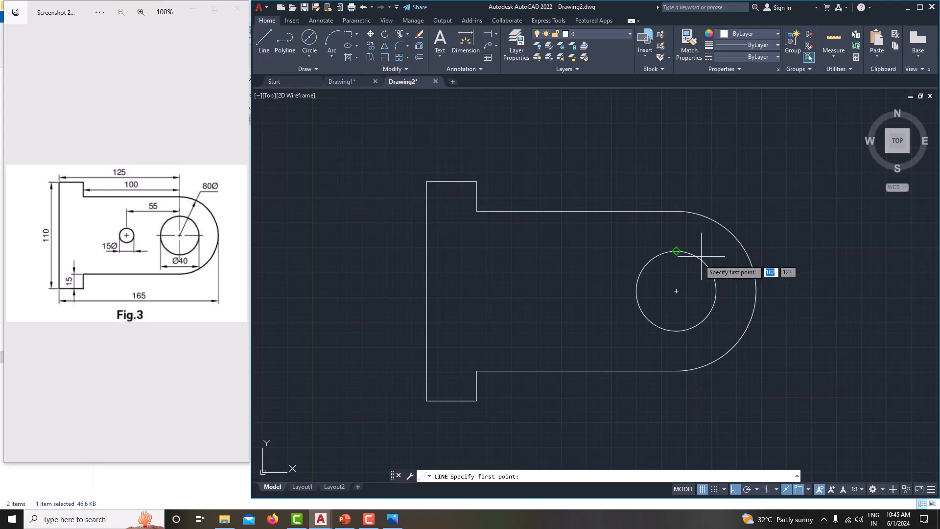
pyautogui.click(677, 292)
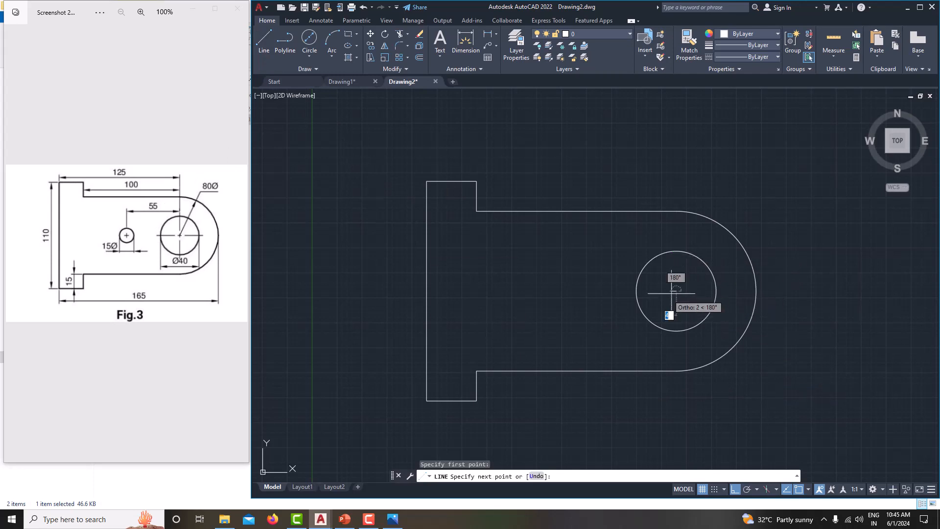
pyautogui.write('55')
pyautogui.press('Return')
pyautogui.rightClick(553, 305)
pyautogui.click(581, 319)
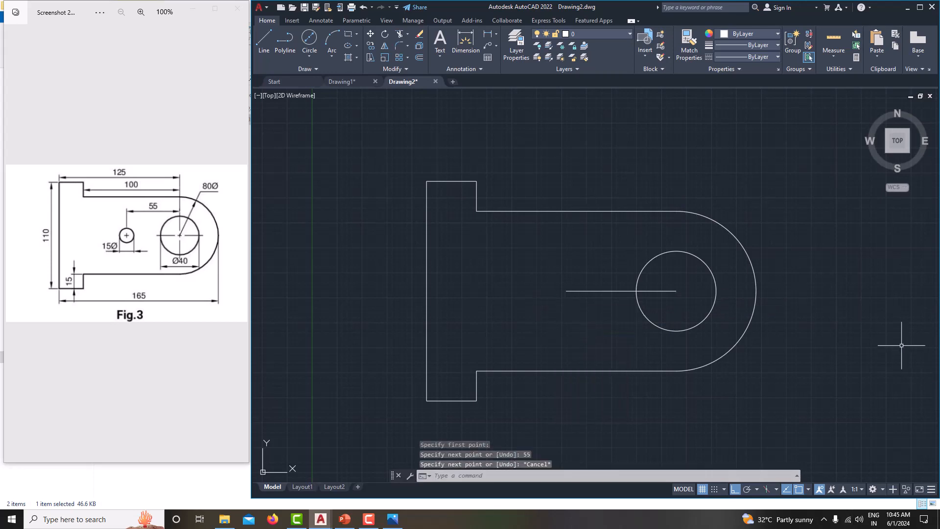
# Draw a circle of diameter 15 centered on the left end of the 55-unit construction line, and delete that line
pyautogui.click(307, 54)
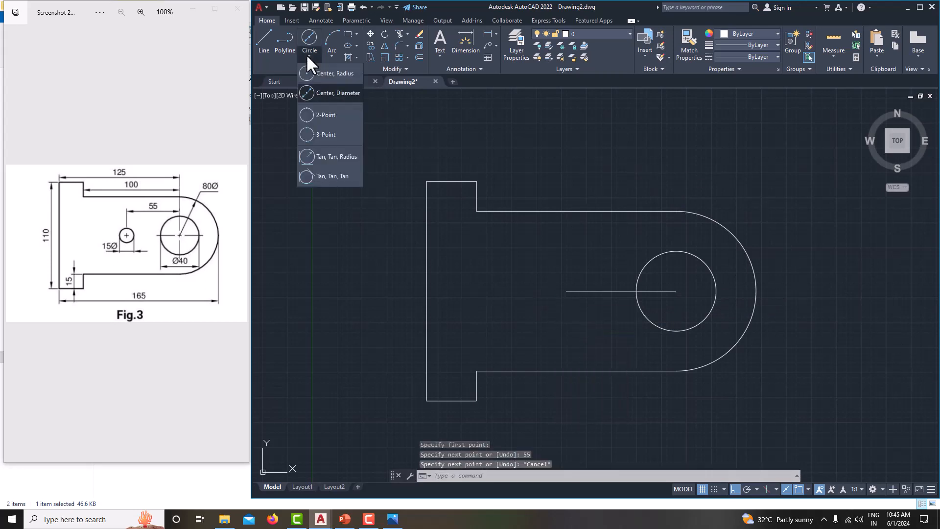
pyautogui.click(330, 91)
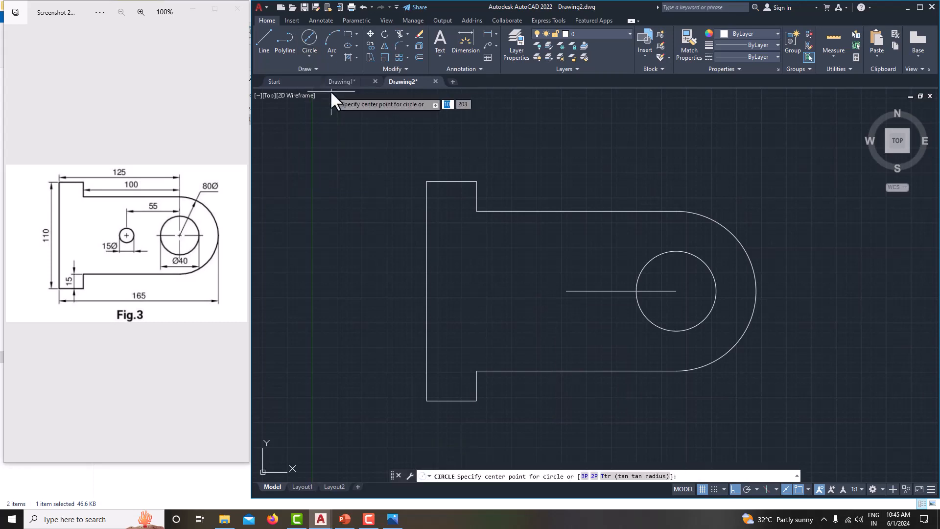
pyautogui.click(566, 290)
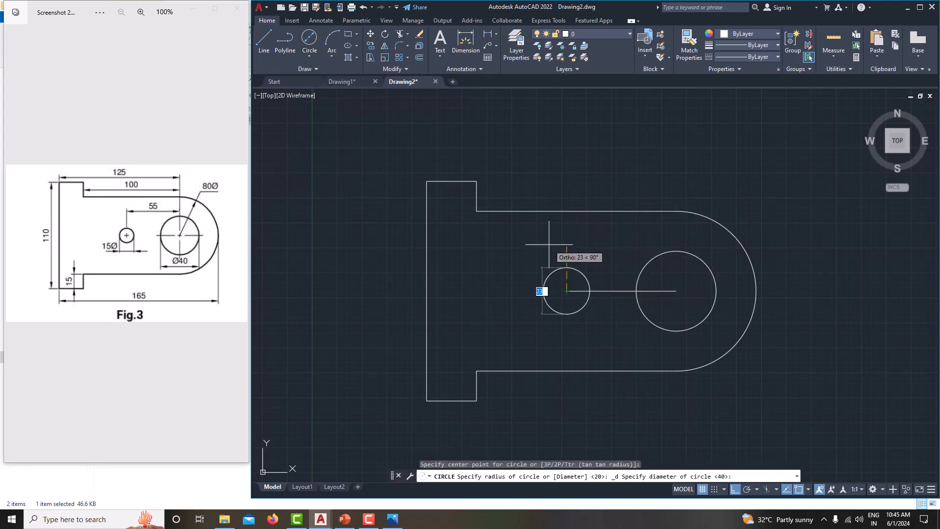
pyautogui.write('15')
pyautogui.press('Return')
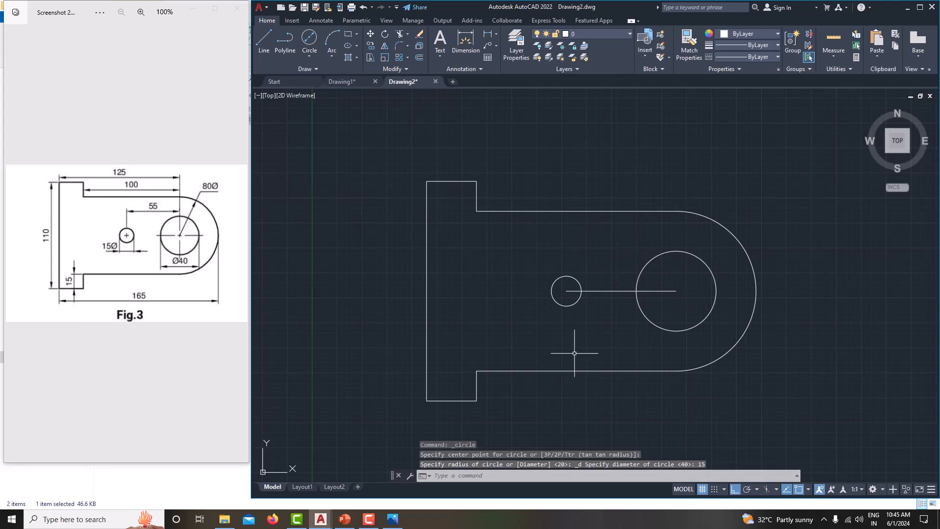
pyautogui.click(622, 291)
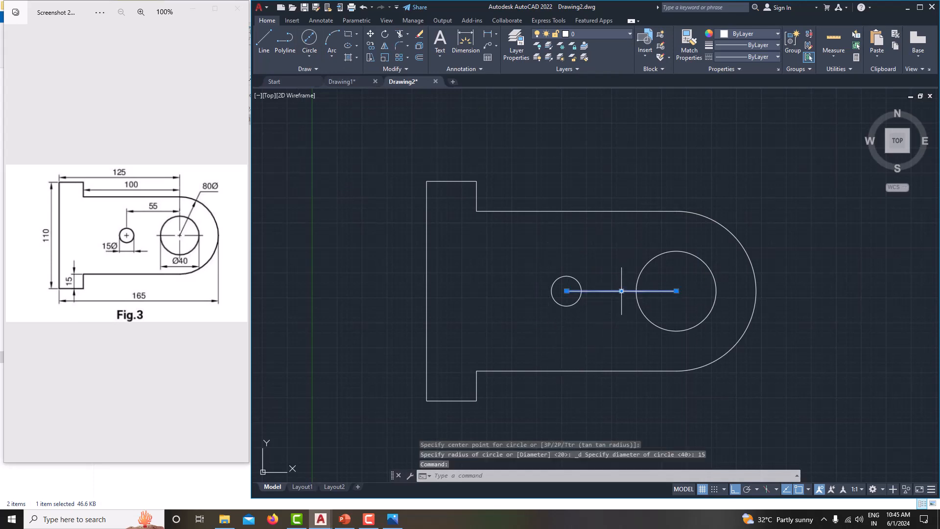
pyautogui.press('Delete')
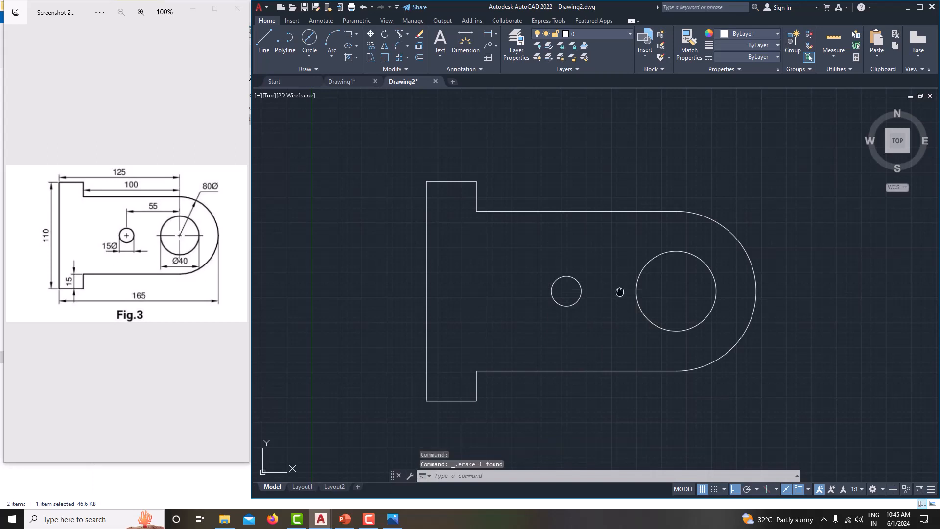
# Add a vertical linear dimension for the full height of the plate's left edge, placed to the left of the flange
pyautogui.moveTo(620, 292); pyautogui.dragTo(618, 281, button='middle')
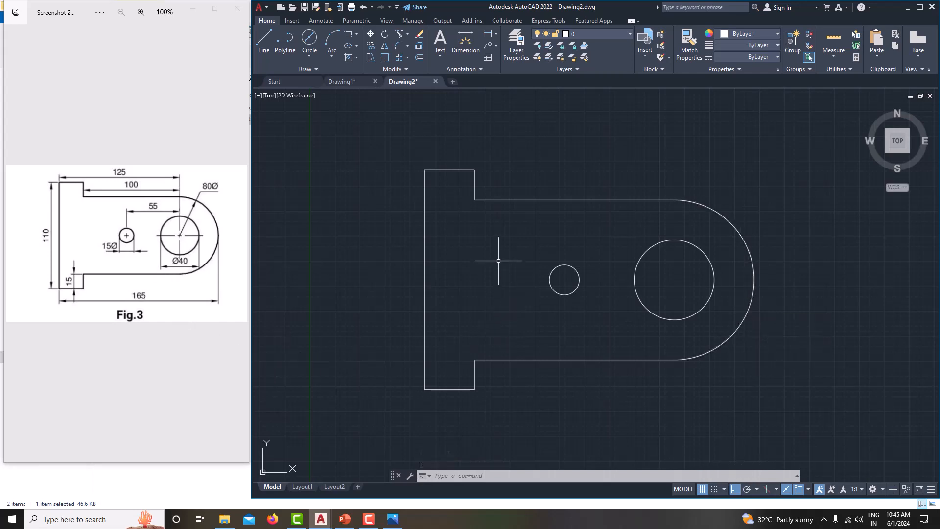
pyautogui.click(497, 34)
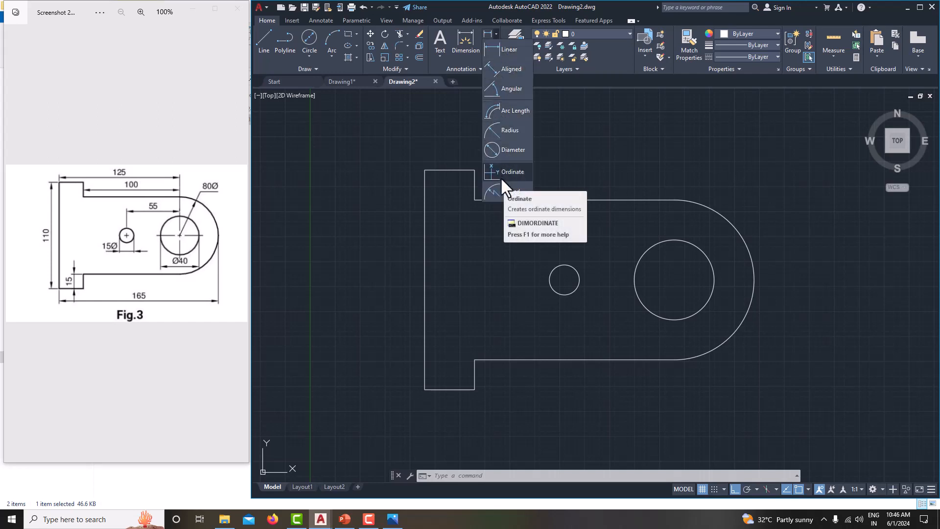
pyautogui.click(506, 52)
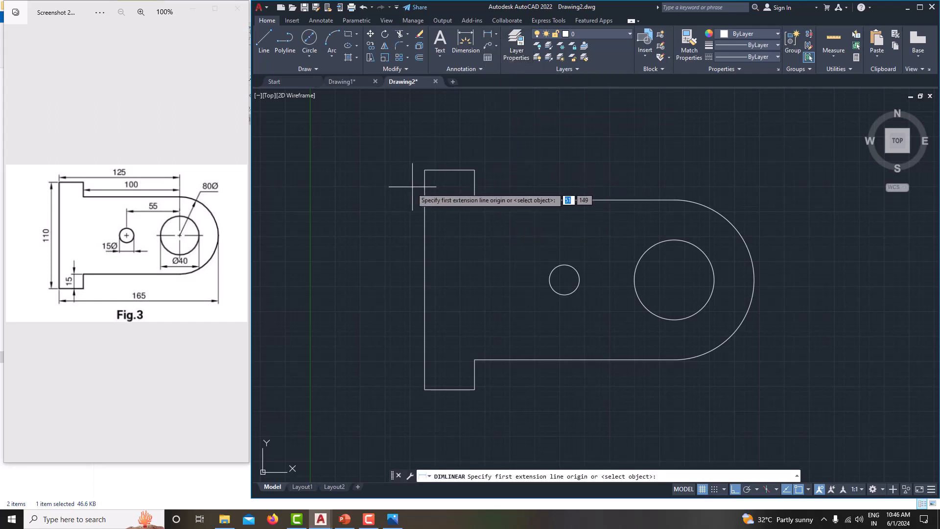
pyautogui.click(424, 170)
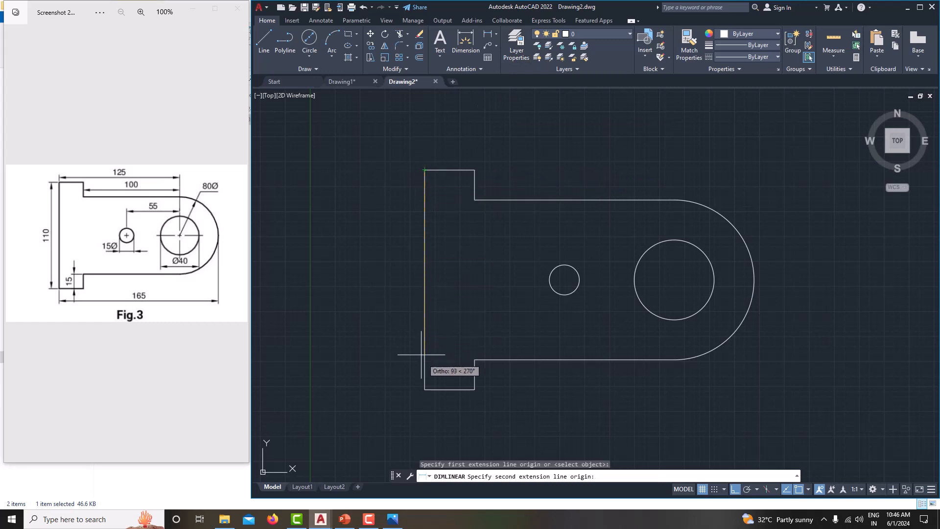
pyautogui.click(424, 389)
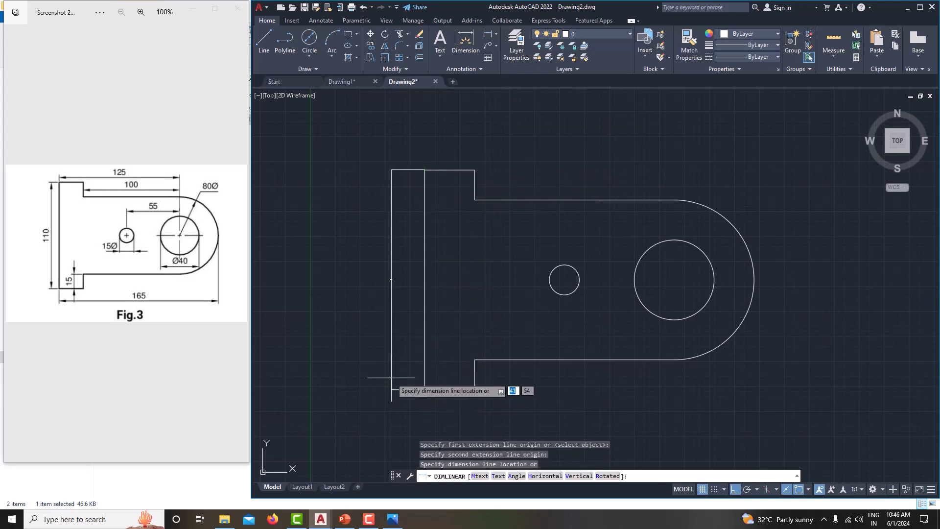
pyautogui.click(391, 377)
# Open the Standard dimension style for modification and change its arrow size so the arrowheads suit the plate's scale
pyautogui.scroll(10, 387, 286)
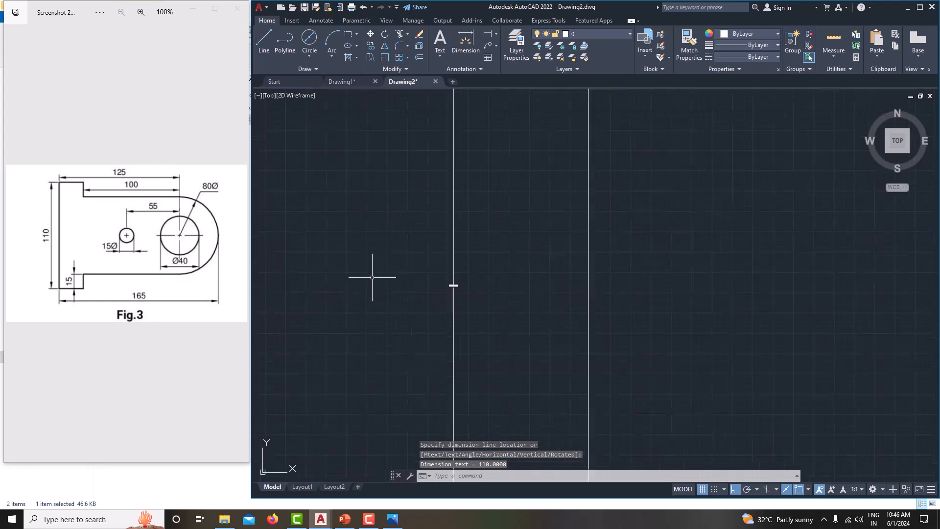
pyautogui.moveTo(478, 287); pyautogui.dragTo(501, 302, button='middle')
pyautogui.scroll(-10, 501, 303)
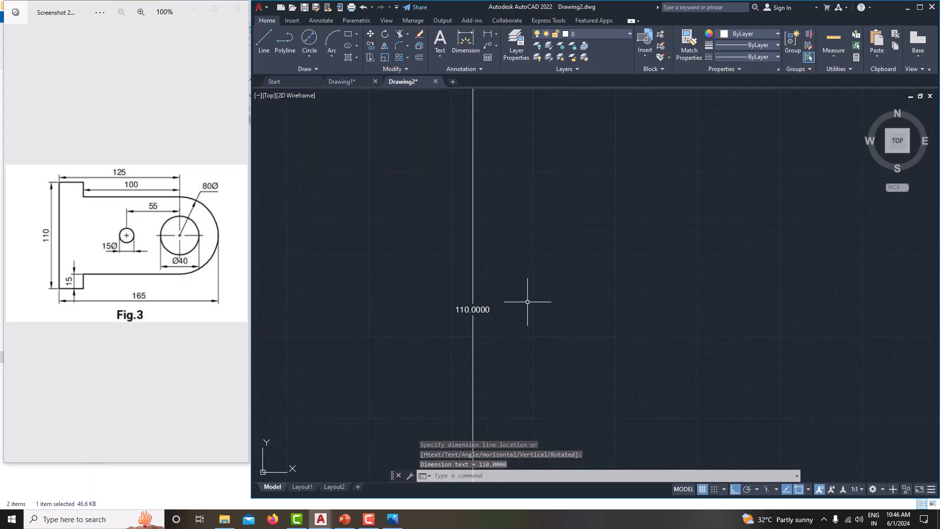
pyautogui.scroll(-3, 465, 314)
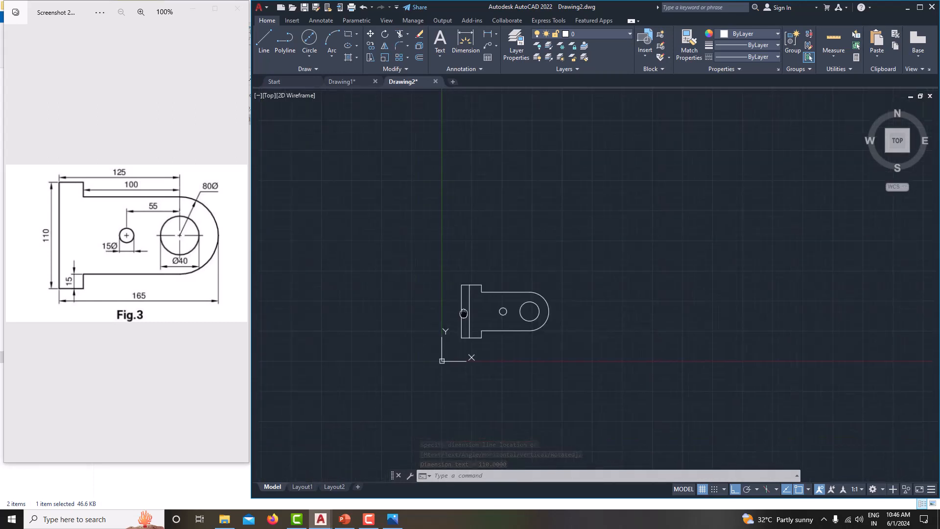
pyautogui.scroll(3, 458, 282)
pyautogui.scroll(2, 459, 282)
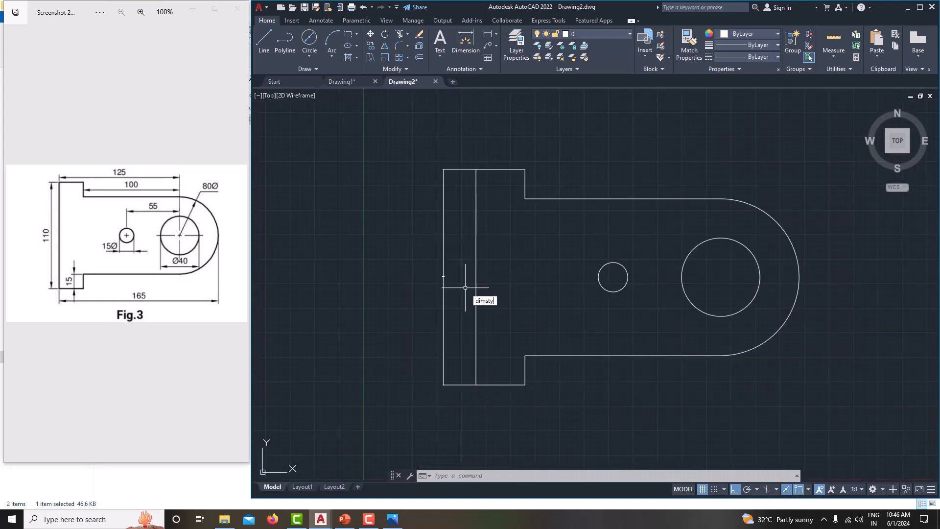
pyautogui.press('Return')
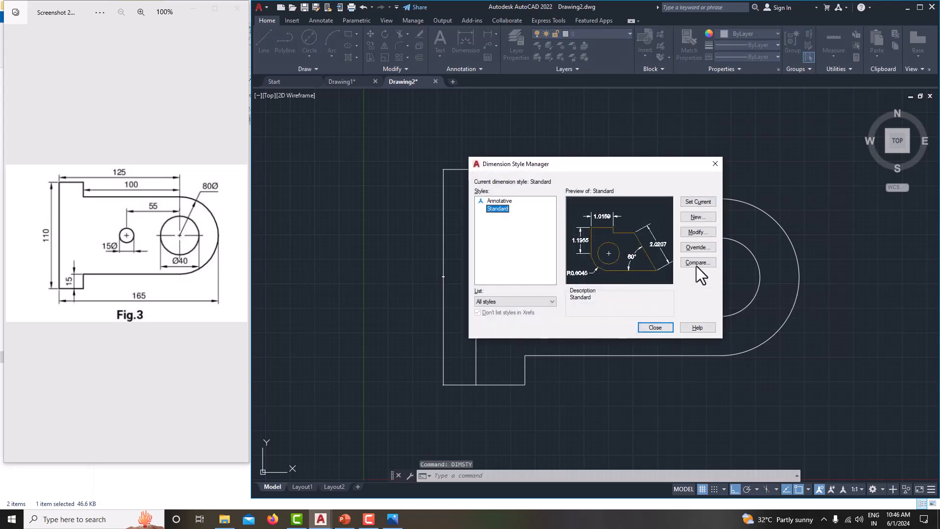
pyautogui.click(692, 231)
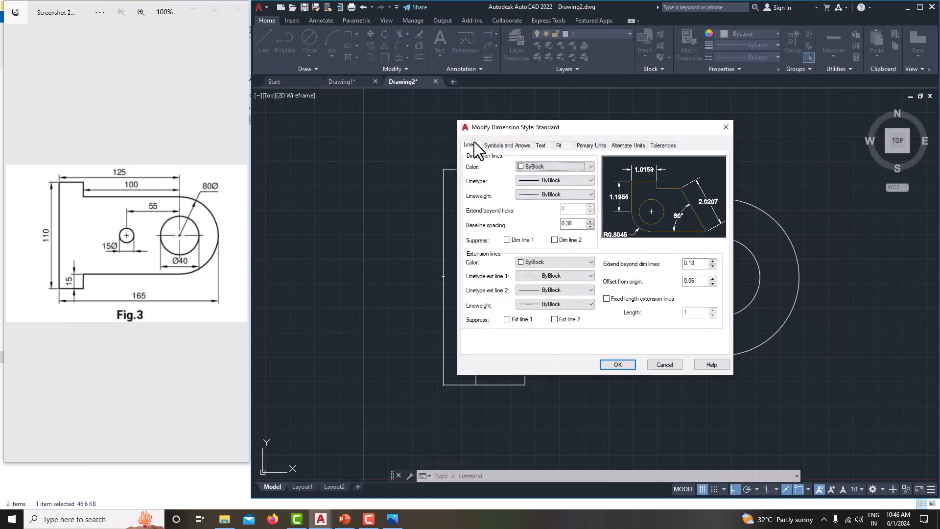
pyautogui.click(519, 145)
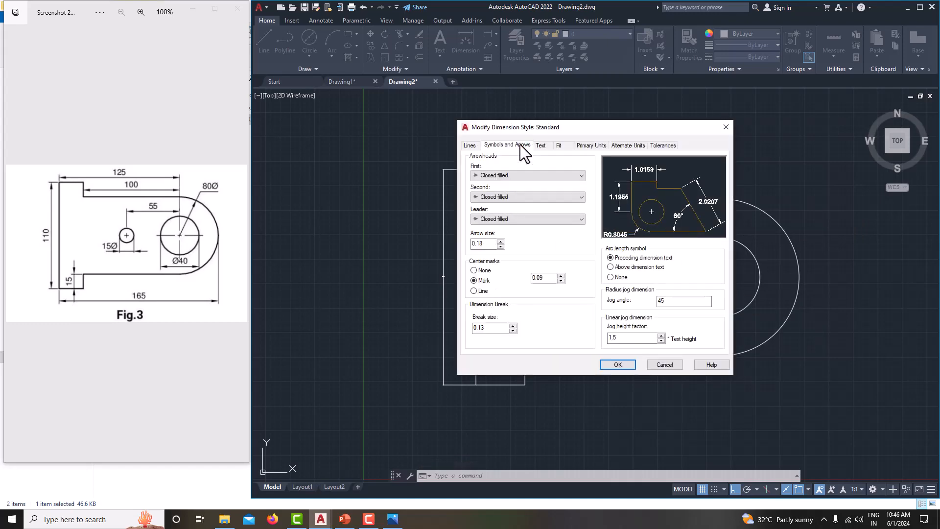
pyautogui.click(495, 244)
pyautogui.moveTo(495, 245); pyautogui.dragTo(442, 239)
# Set the text height of the Standard dimension style to 4
pyautogui.click(541, 145)
pyautogui.moveTo(583, 215); pyautogui.dragTo(538, 212)
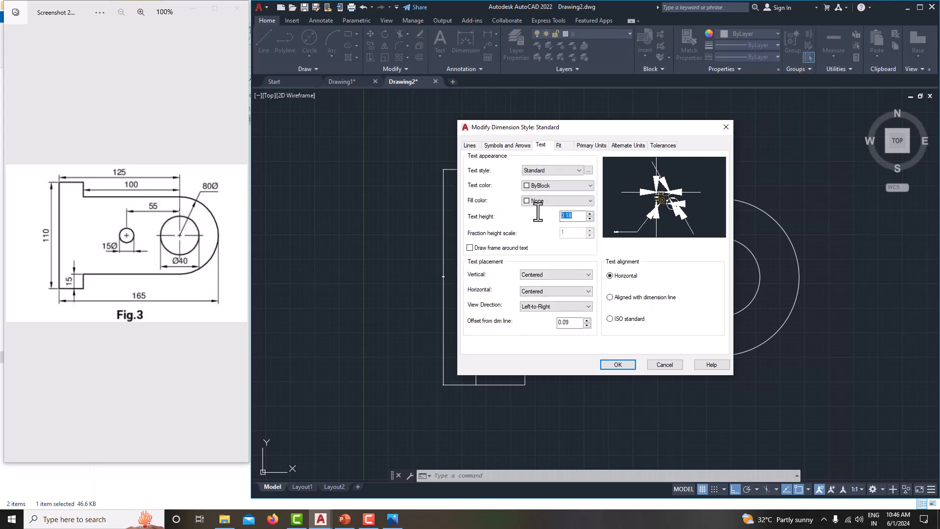
pyautogui.write('4')
# Set the style's primary units to Decimal format with precision 0, then apply the changes and close the Dimension Style Manager
pyautogui.click(589, 146)
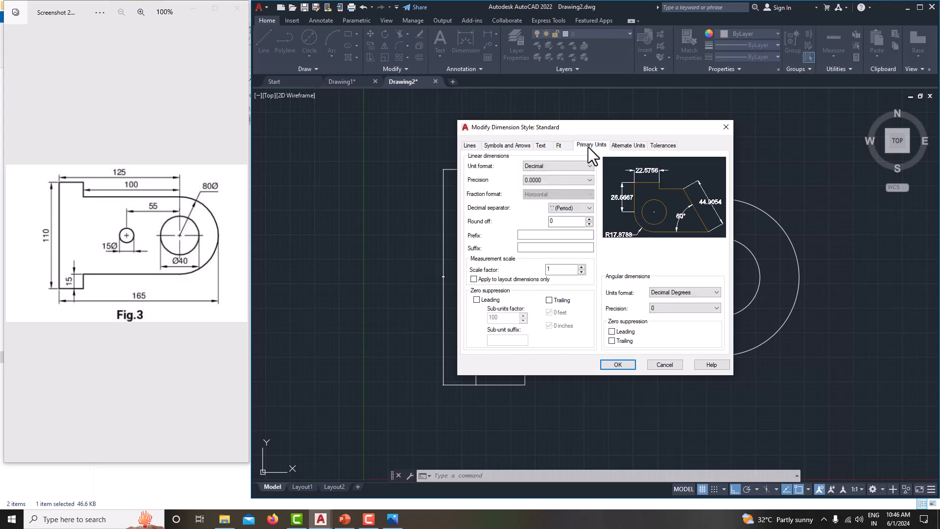
pyautogui.click(548, 169)
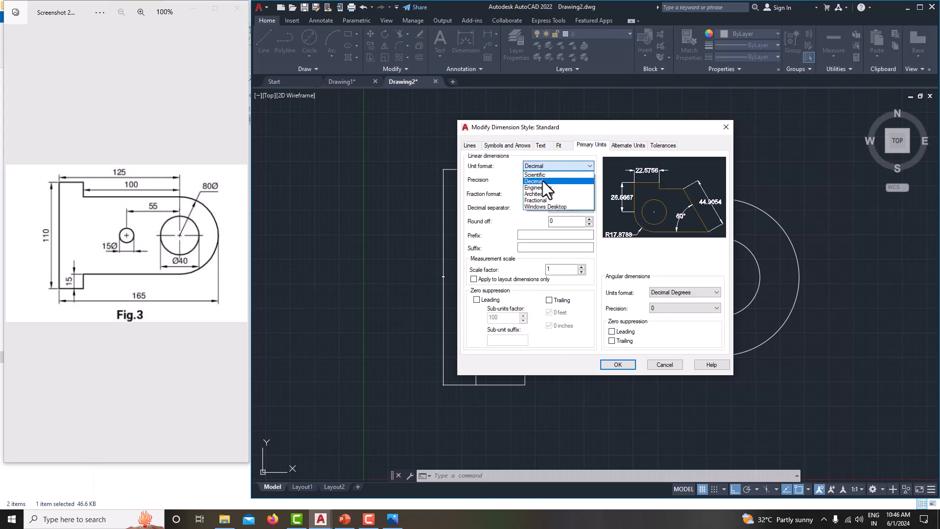
pyautogui.click(544, 181)
pyautogui.click(536, 180)
pyautogui.click(535, 188)
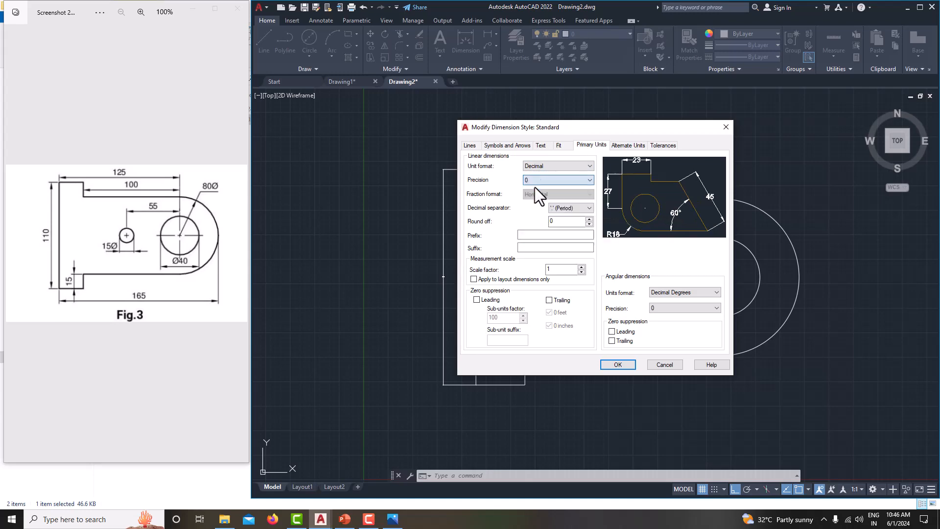
pyautogui.click(618, 364)
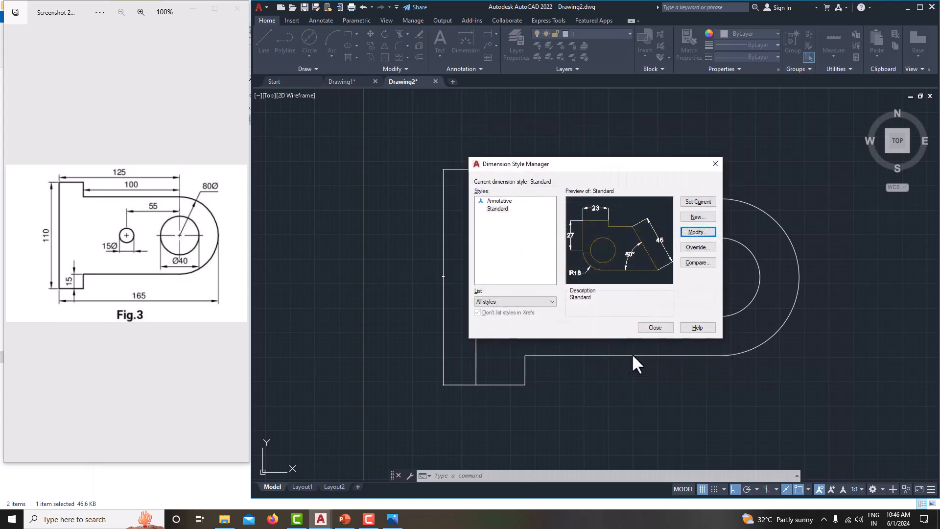
pyautogui.click(656, 328)
# Add a horizontal linear dimension from the flange's top-left corner to the upper start of the rounded end, placed above the plate
pyautogui.moveTo(620, 325); pyautogui.dragTo(597, 316, button='middle')
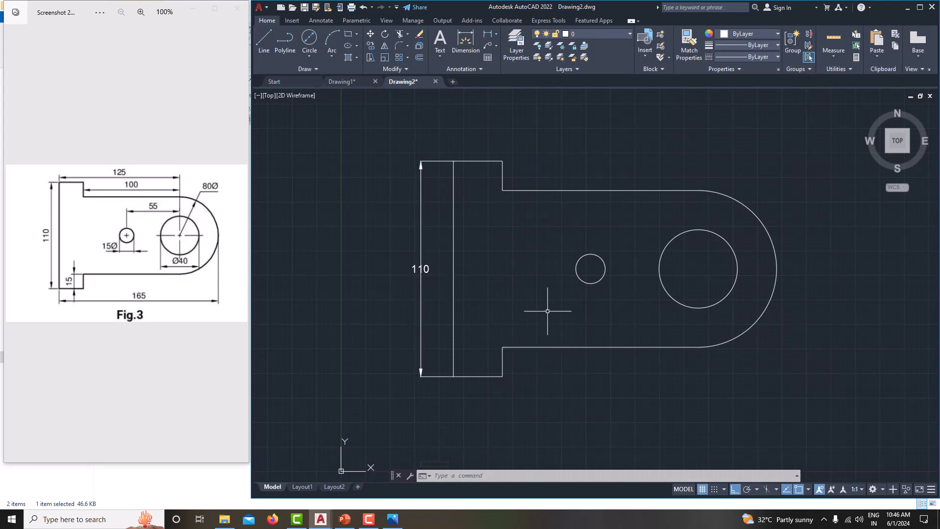
pyautogui.click(496, 33)
pyautogui.click(500, 47)
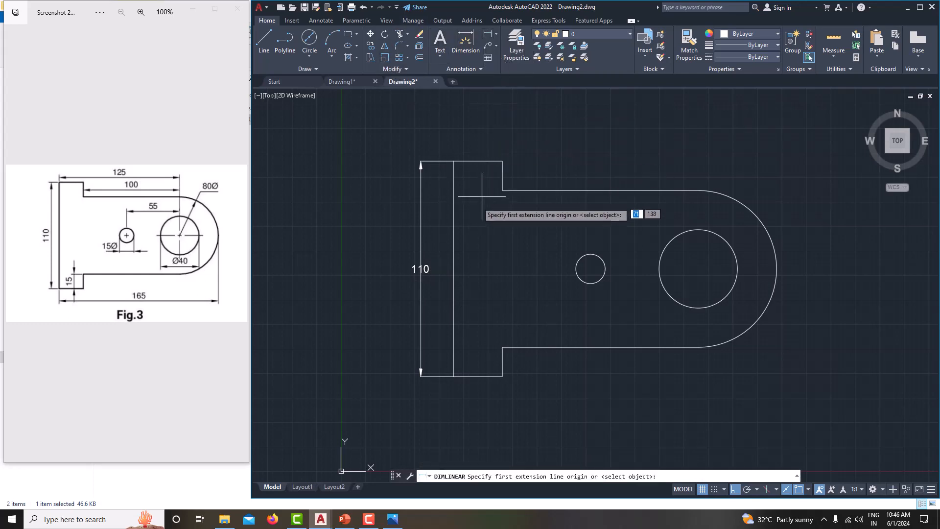
pyautogui.click(454, 161)
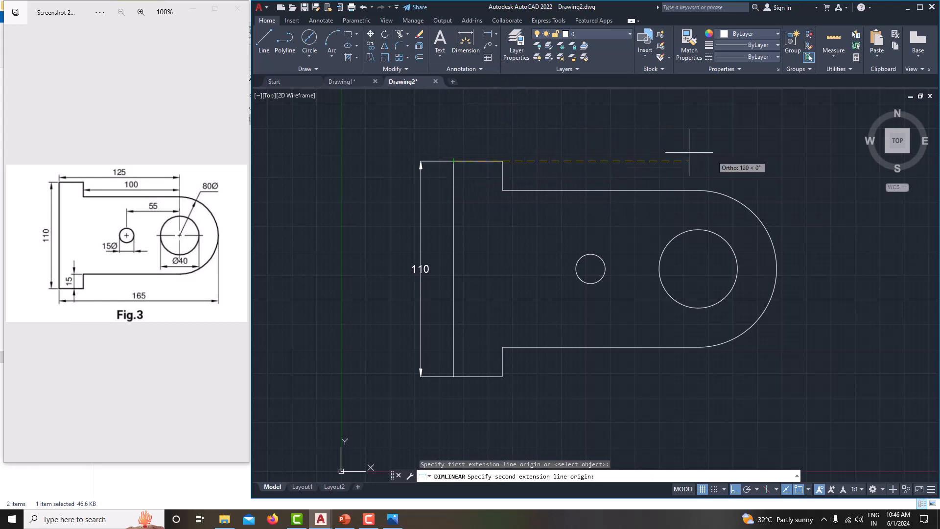
pyautogui.click(700, 190)
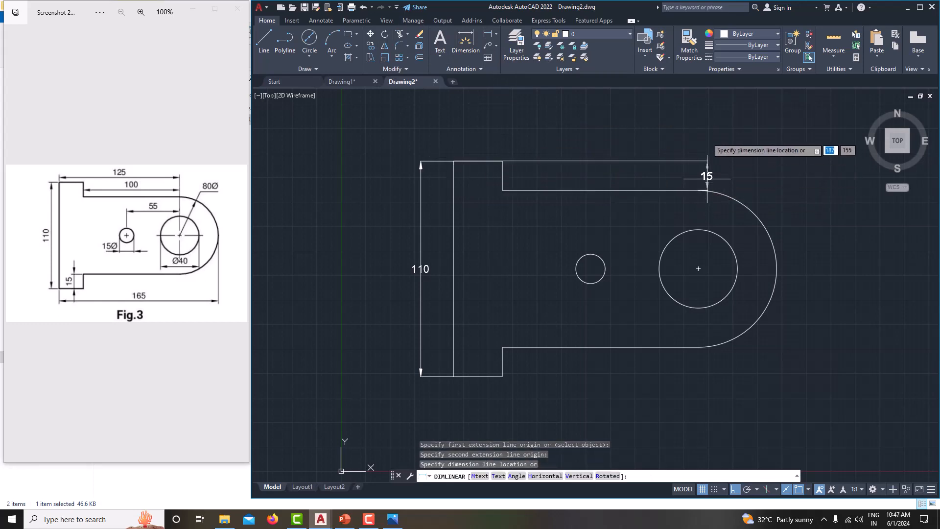
pyautogui.click(656, 103)
# Add a horizontal linear dimension from the flange's top-right corner to the upper start of the rounded end, below the previous horizontal dimension
pyautogui.moveTo(624, 142); pyautogui.dragTo(610, 188, button='middle')
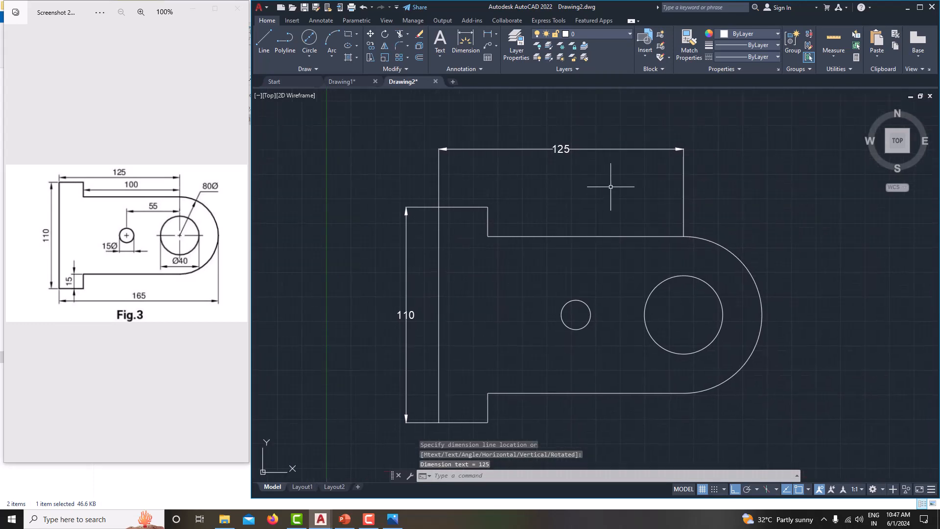
pyautogui.click(488, 33)
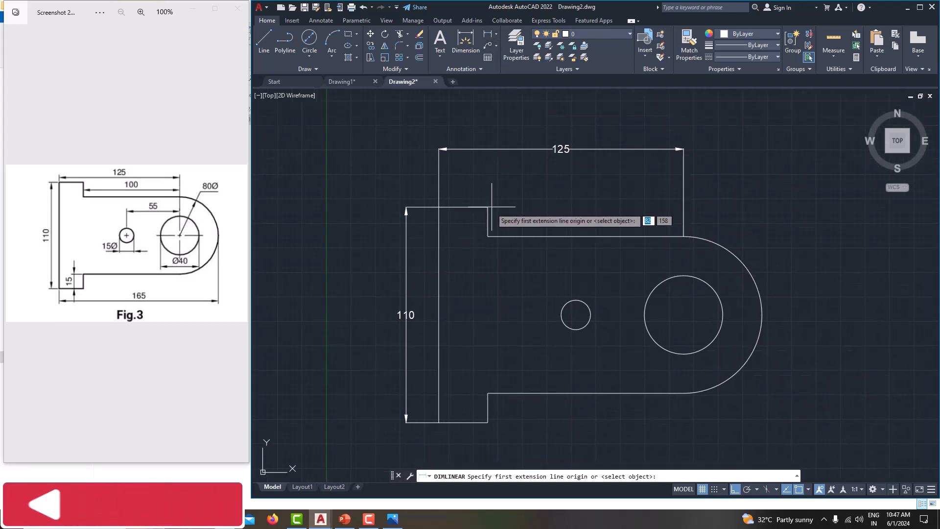
pyautogui.click(488, 207)
pyautogui.click(684, 236)
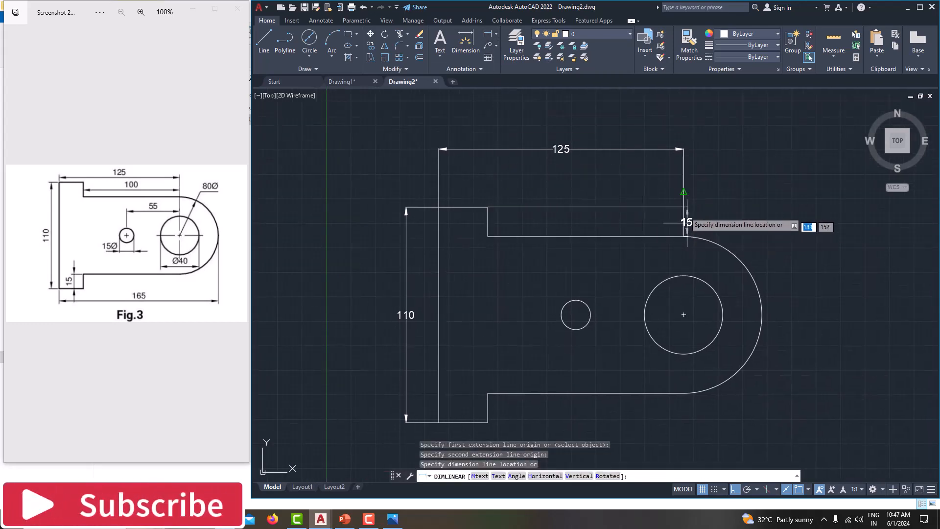
pyautogui.click(644, 177)
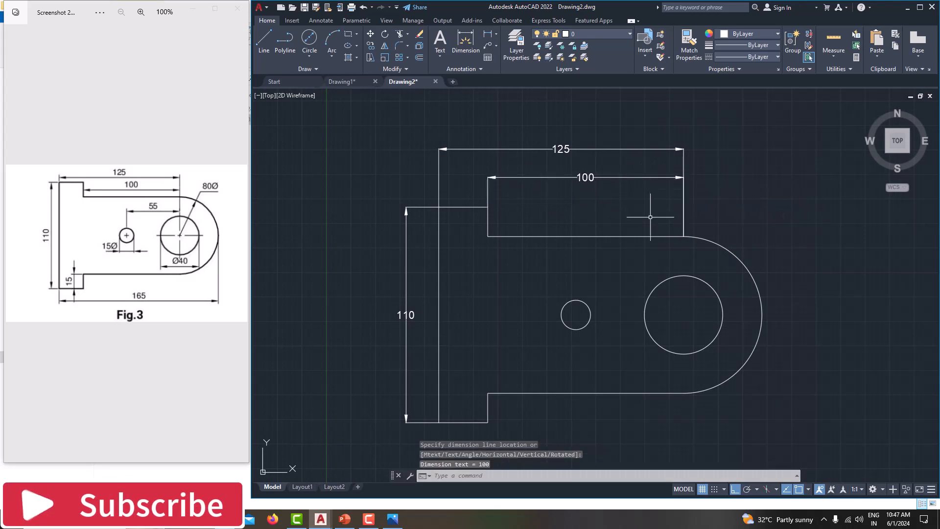
# Add a vertical linear dimension for the flange's lower step height, placed just to the right of the step
pyautogui.click(487, 34)
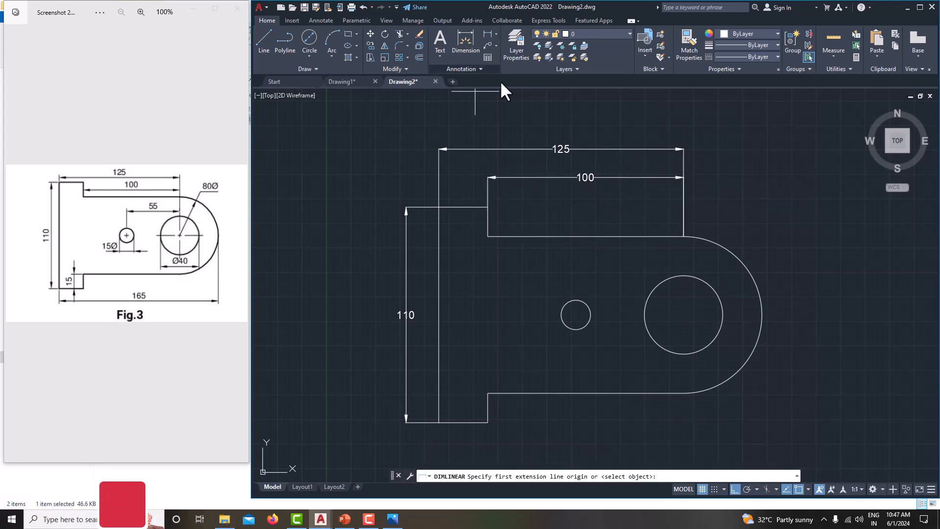
pyautogui.click(488, 393)
pyautogui.click(488, 421)
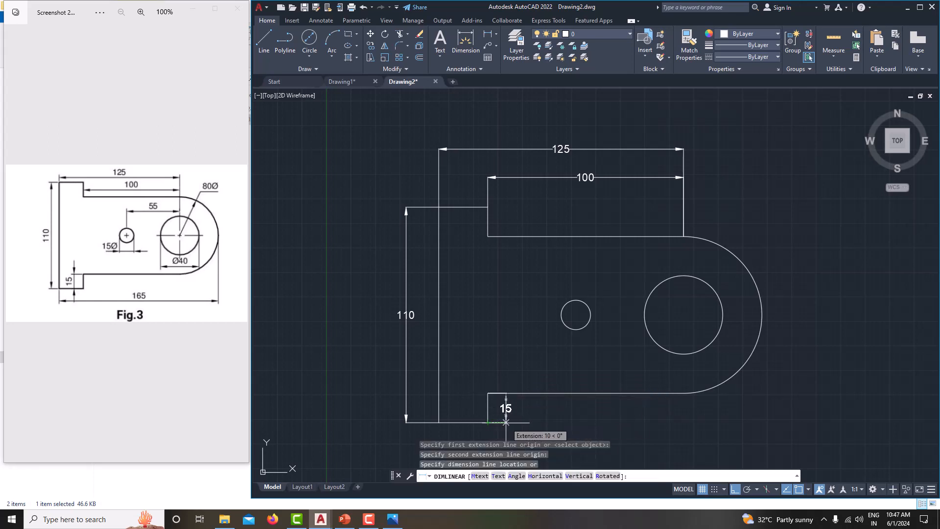
pyautogui.click(512, 421)
# Add a diameter dimension to the plate's rounded end arc, with its text placed outside to the upper right
pyautogui.moveTo(573, 405); pyautogui.dragTo(552, 388, button='middle')
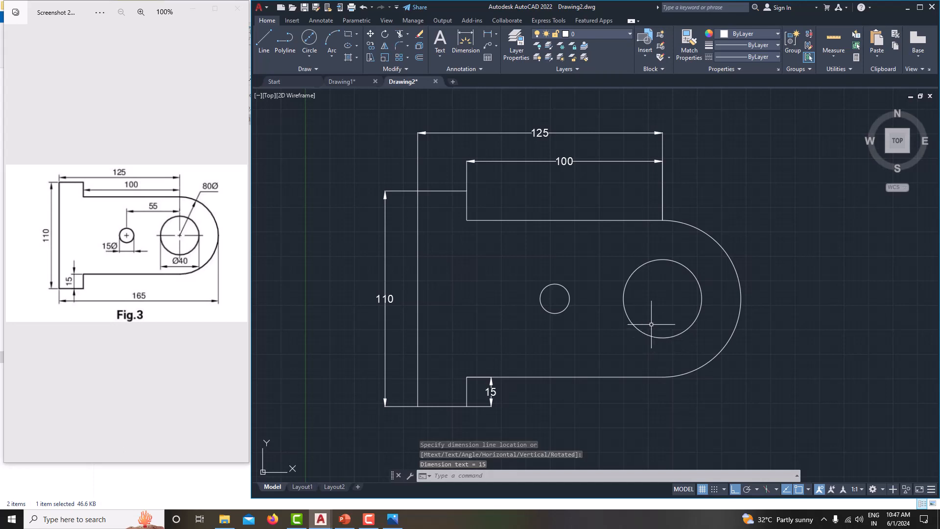
pyautogui.click(496, 33)
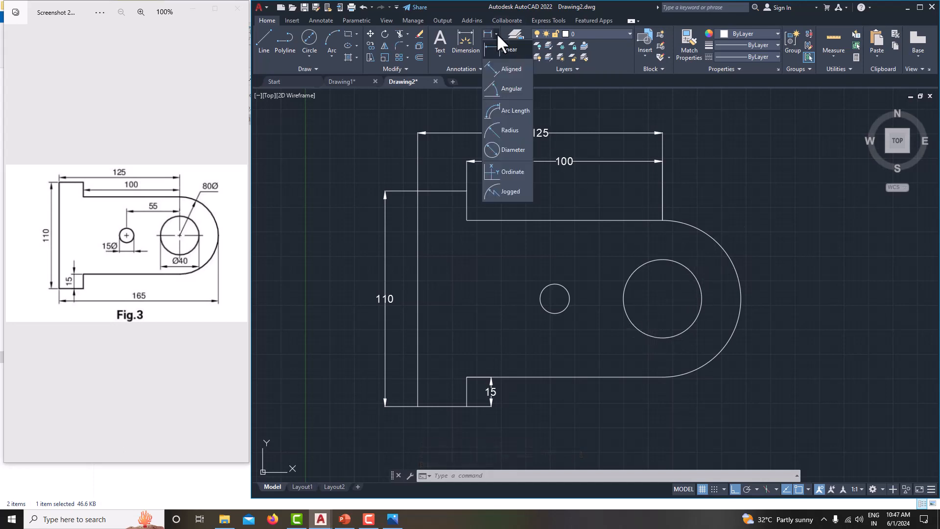
pyautogui.click(510, 149)
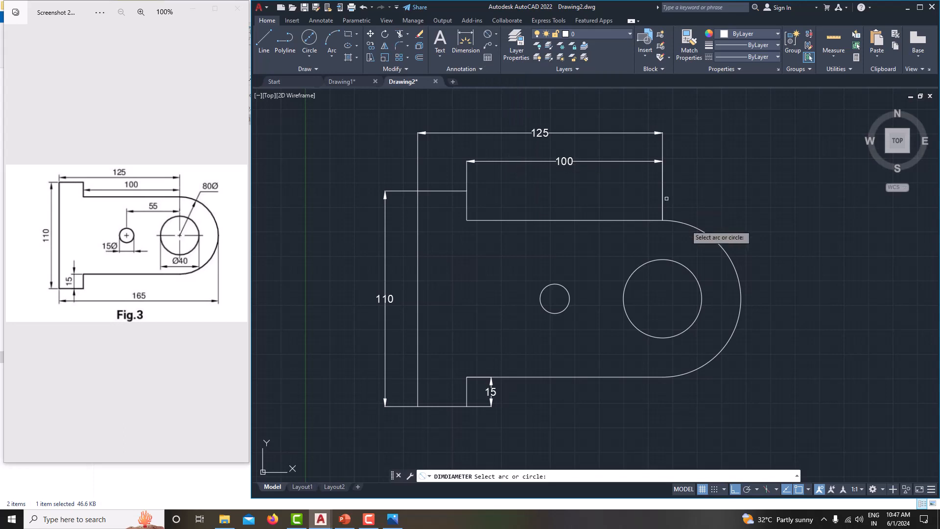
pyautogui.click(713, 240)
pyautogui.click(734, 200)
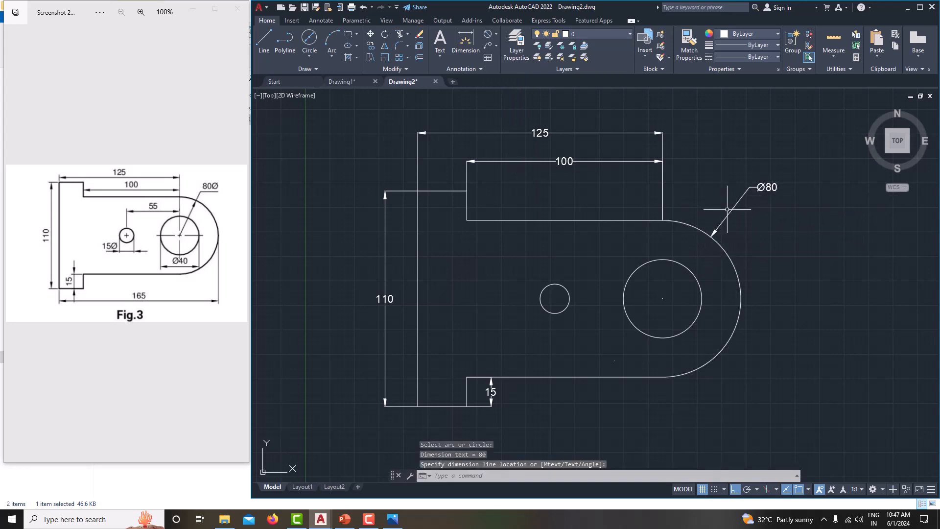
# Add a diameter dimension to the large hole, with its text outside the plate below the arc's diameter dimension
pyautogui.click(683, 265)
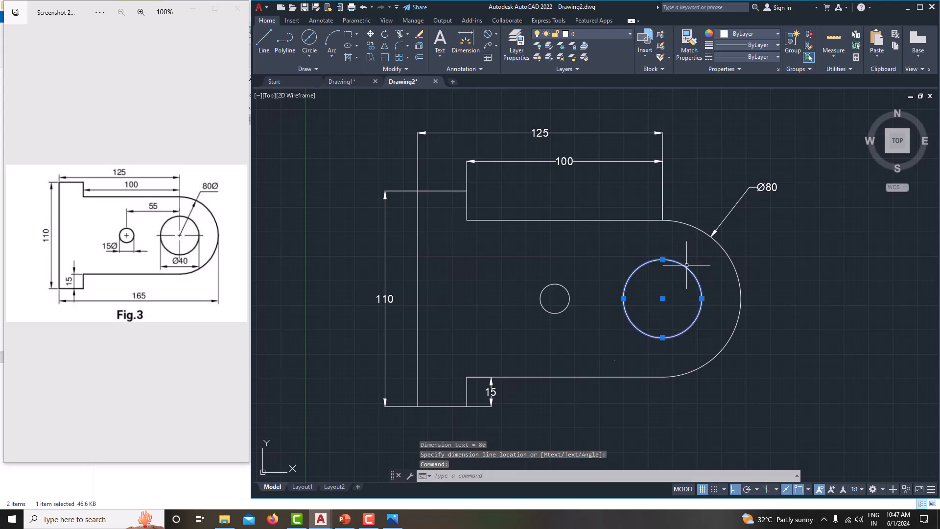
pyautogui.click(488, 36)
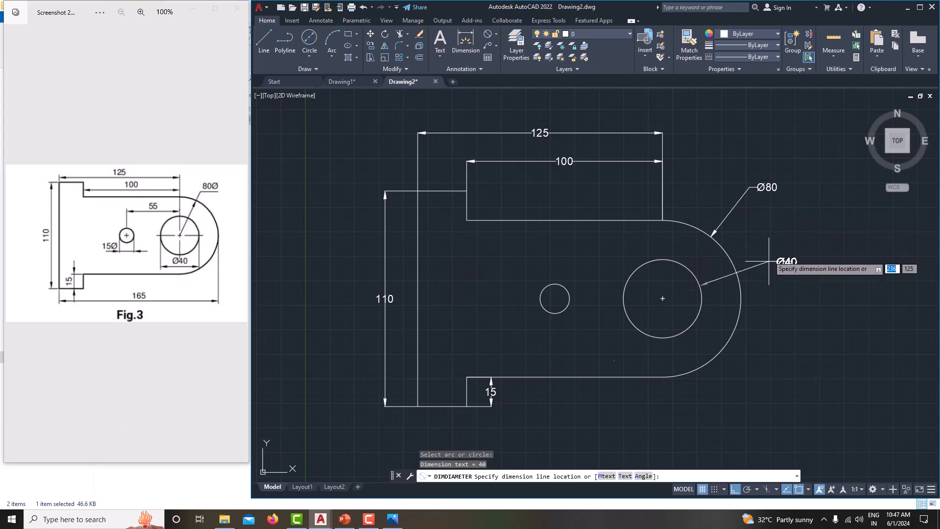
pyautogui.click(752, 233)
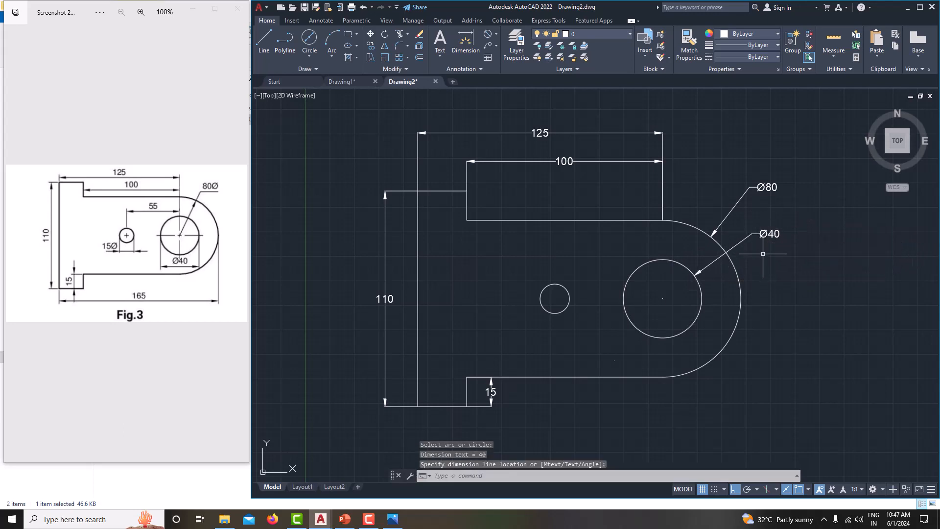
# Add a diameter dimension to the small hole, with its text placed above the plate's upper edge
pyautogui.moveTo(722, 320); pyautogui.dragTo(695, 312, button='middle')
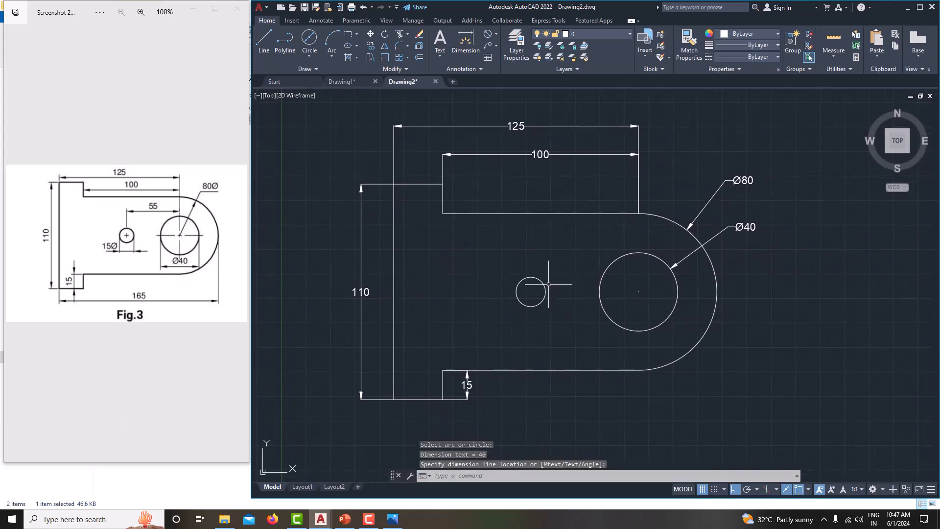
pyautogui.click(486, 33)
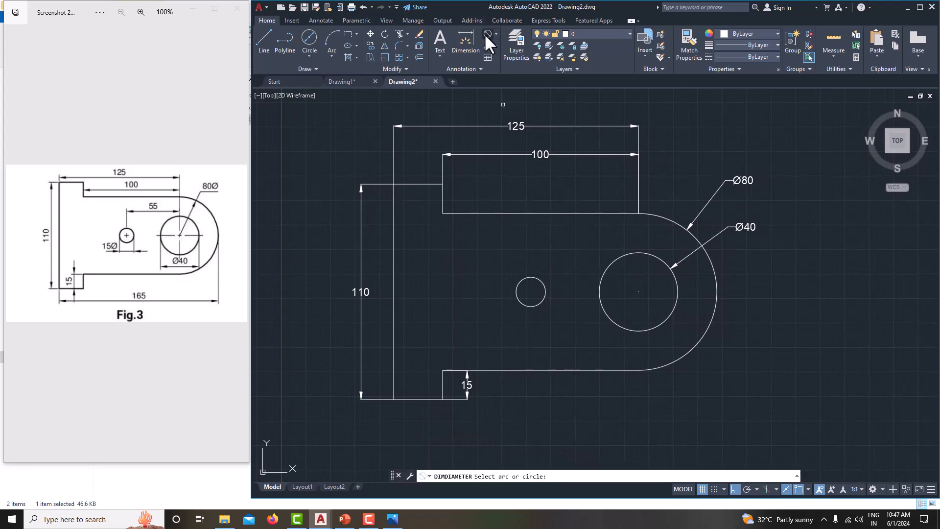
pyautogui.click(541, 281)
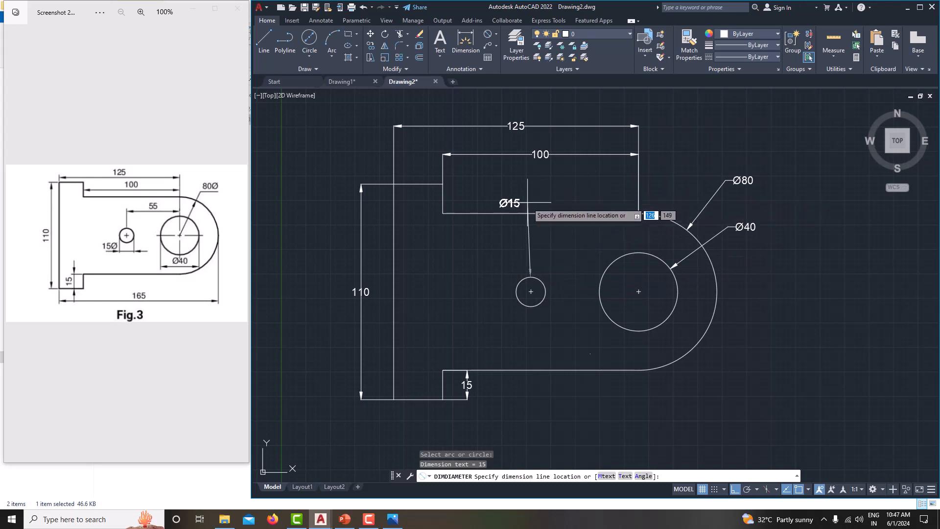
pyautogui.click(568, 202)
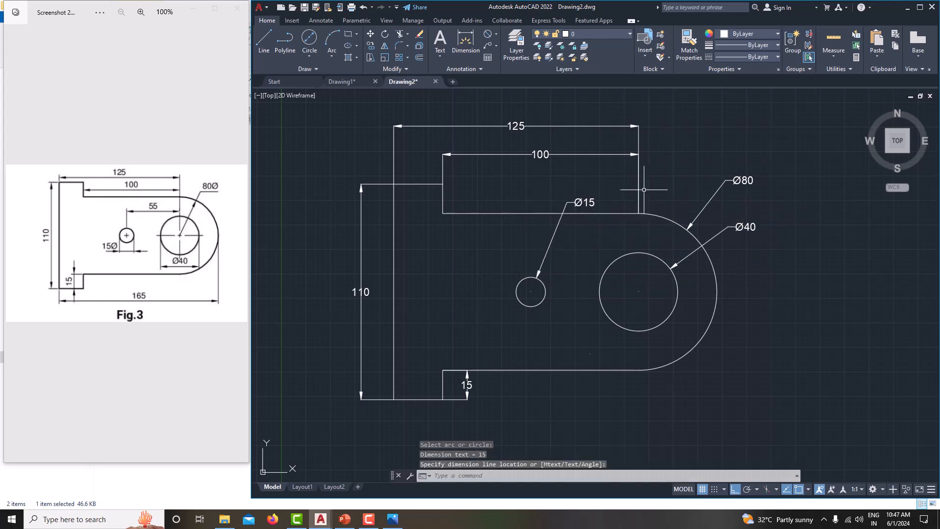
pyautogui.moveTo(646, 225); pyautogui.dragTo(646, 225, button='middle')
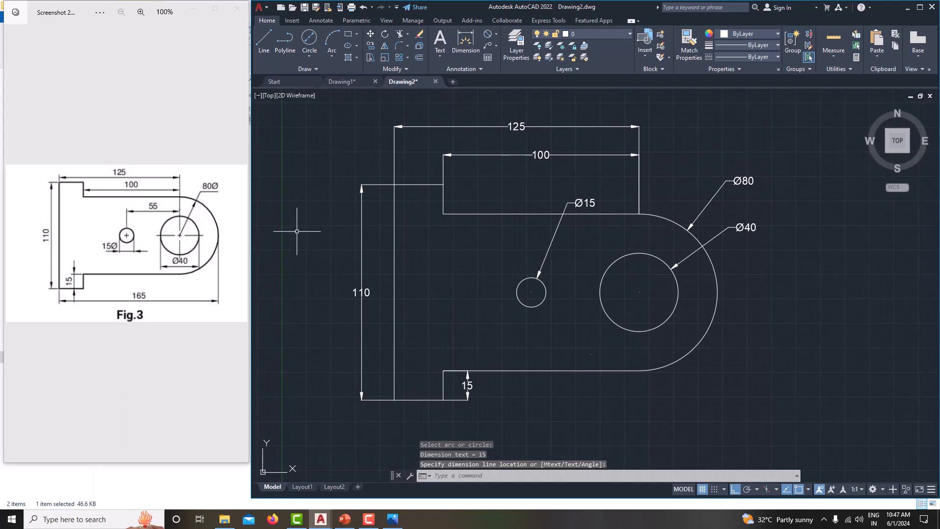
pyautogui.scroll(1, 182, 239)
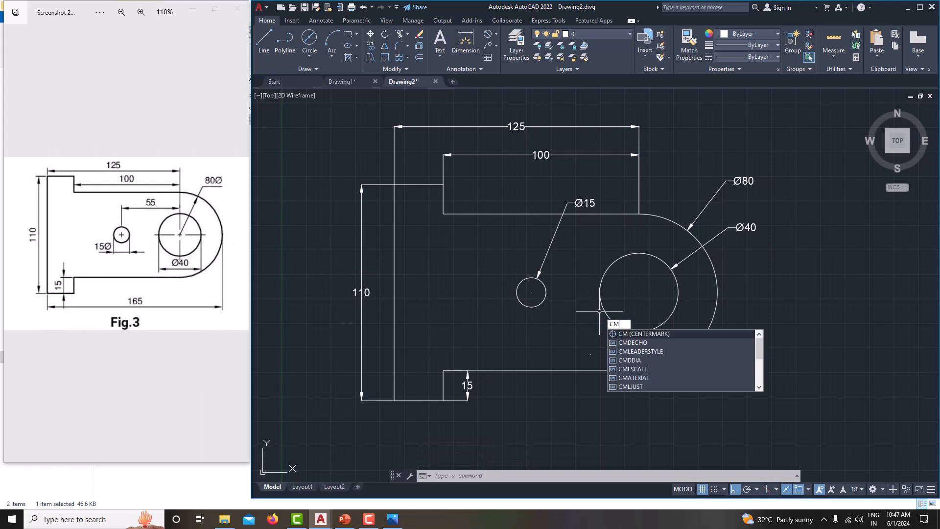
# Add a center mark to the large hole in the plate's rounded end
pyautogui.press('Return')
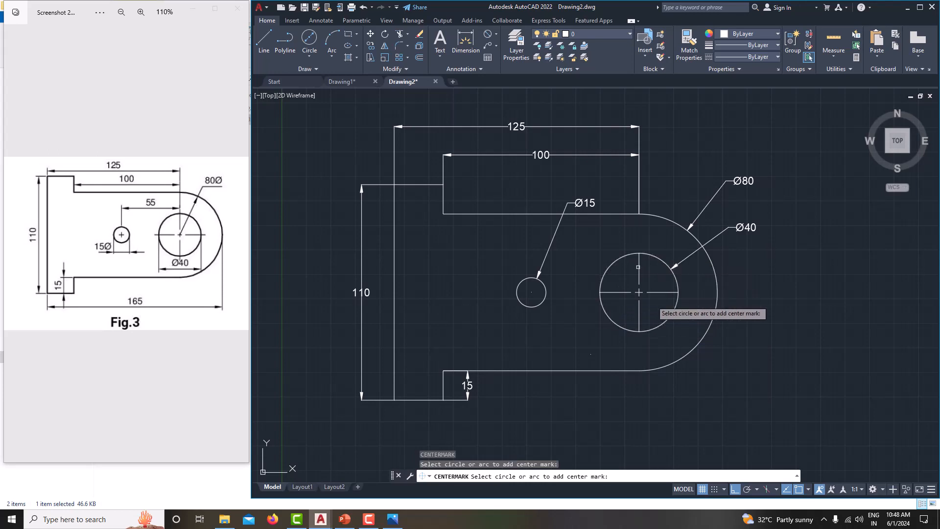
pyautogui.moveTo(638, 306); pyautogui.dragTo(650, 311, button='middle')
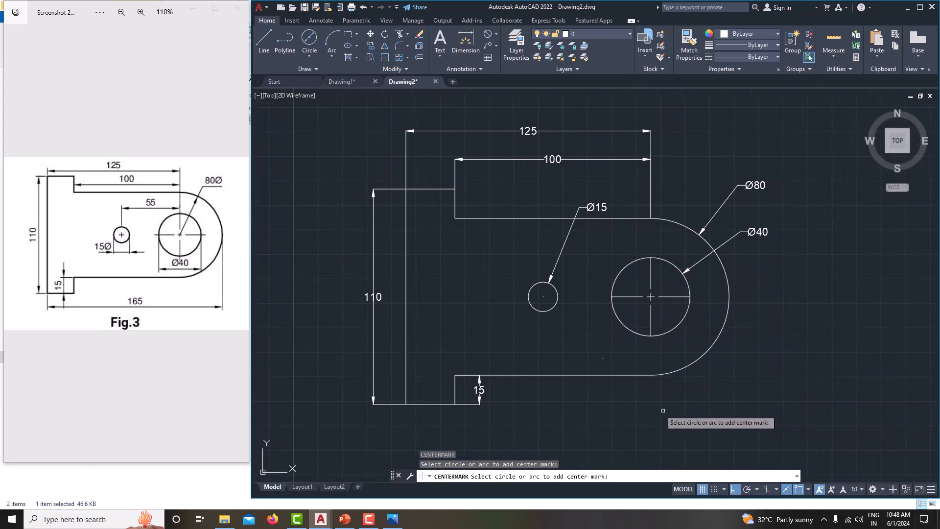
pyautogui.scroll(4, 599, 361)
pyautogui.click(595, 362)
pyautogui.press('Escape')
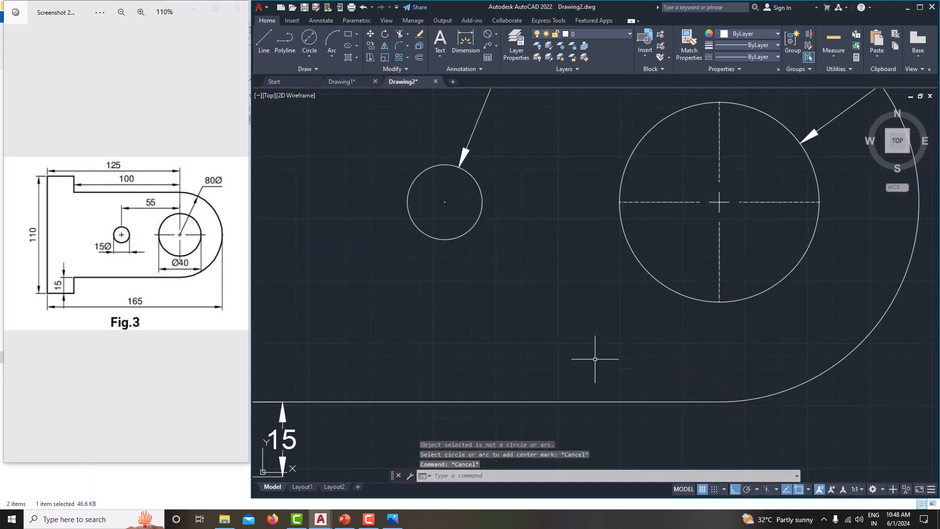
# Delete the rounded end arc's diameter dimension by its small definition point near the plate's lower edge
pyautogui.click(596, 360)
pyautogui.press('Delete')
pyautogui.scroll(-4, 655, 376)
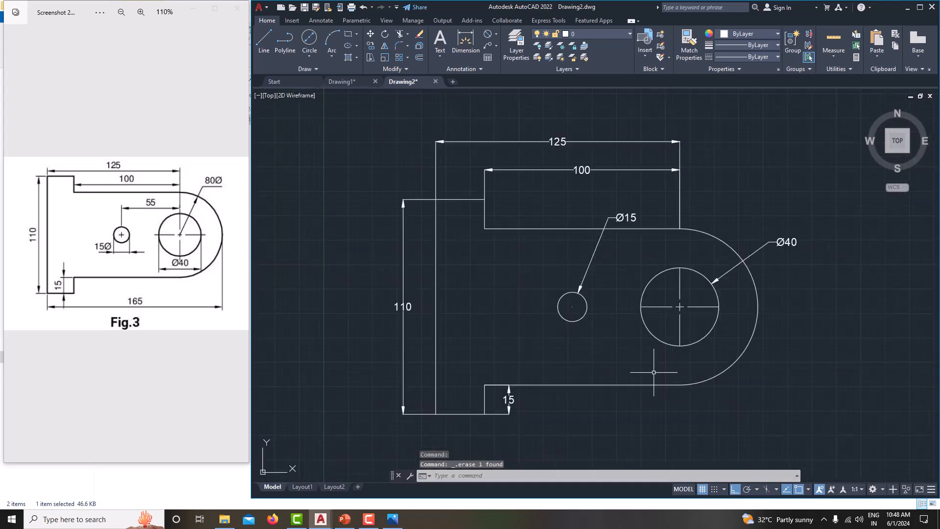
pyautogui.moveTo(618, 372); pyautogui.dragTo(611, 372, button='middle')
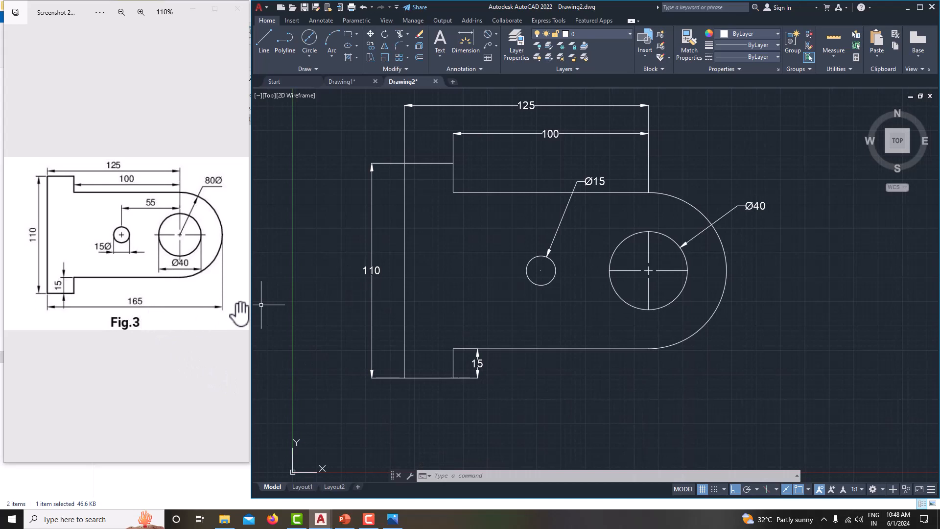
# Add a diameter dimension to the plate's rounded end arc, with its text outside the plate above the large hole's diameter dimension
pyautogui.click(466, 37)
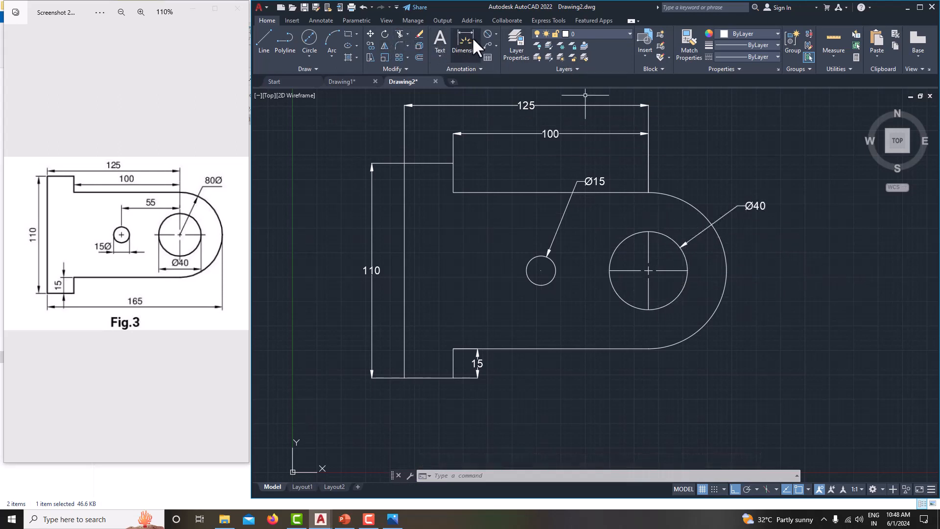
pyautogui.click(491, 32)
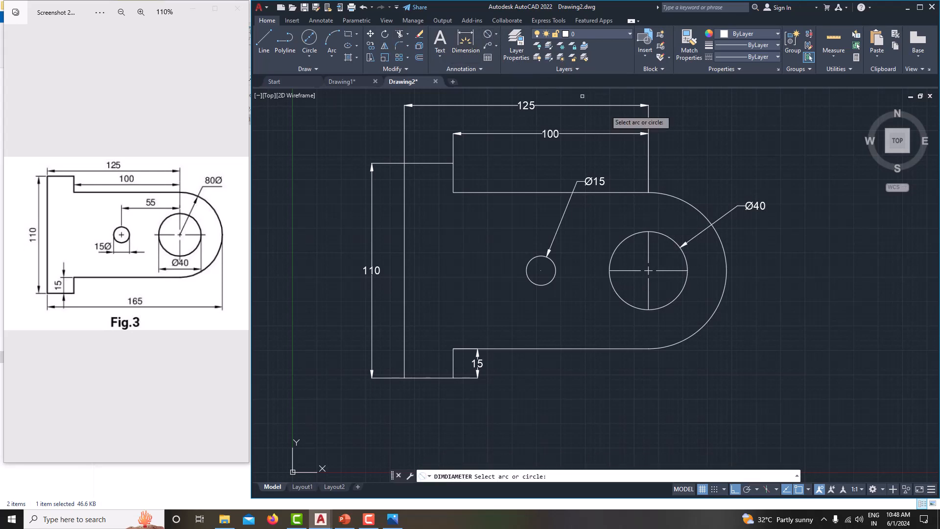
pyautogui.click(676, 195)
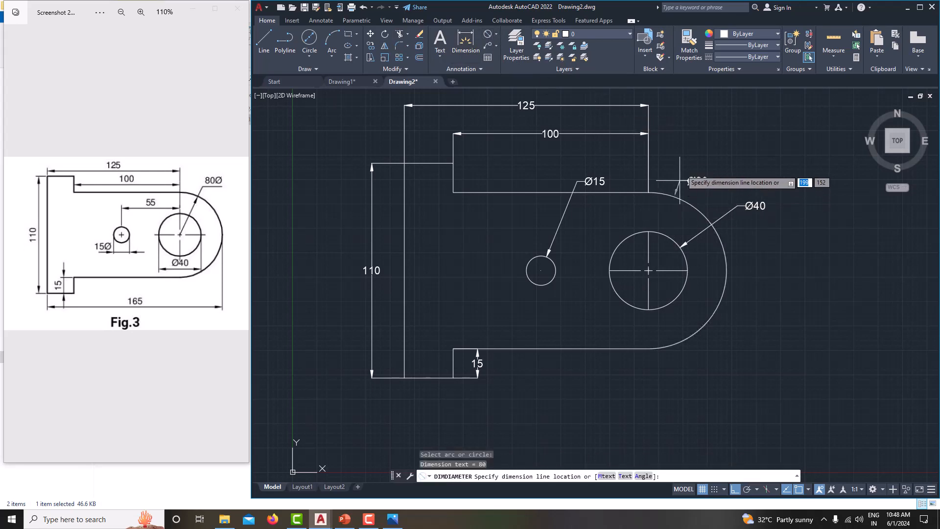
pyautogui.click(699, 152)
pyautogui.moveTo(716, 276)
pyautogui.mouseDown(button='middle')
pyautogui.moveTo(716, 297)
pyautogui.moveTo(712, 277)
pyautogui.mouseUp(button='middle')
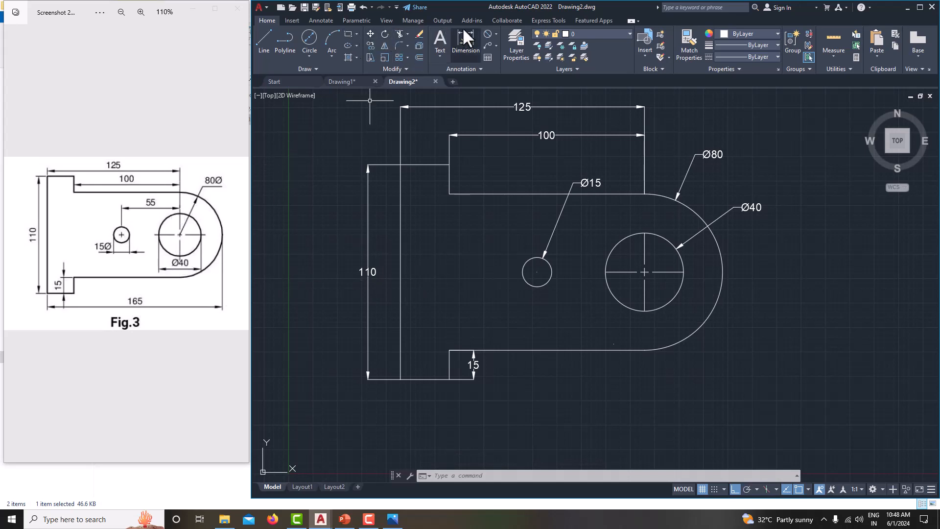
# Add a horizontal linear dimension between the centers of the large and small holes, placed just below the plate
pyautogui.click(496, 33)
pyautogui.click(504, 49)
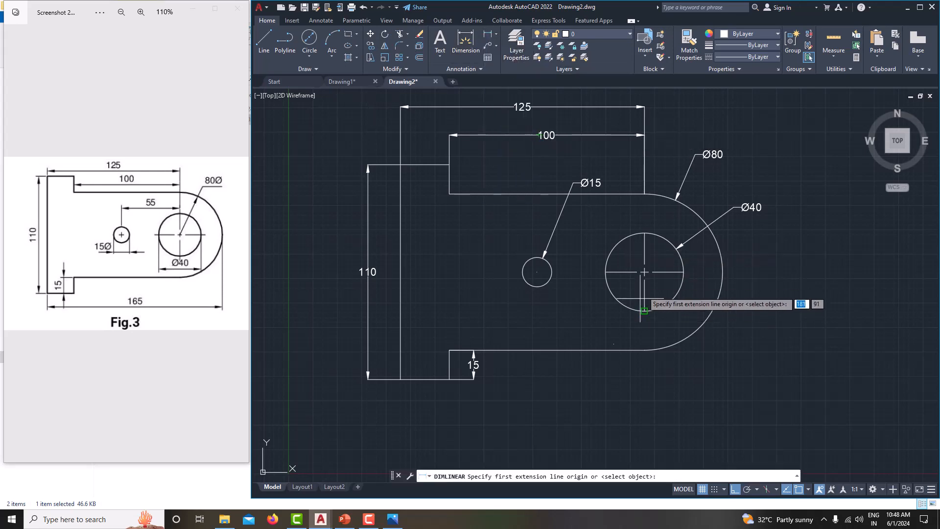
pyautogui.scroll(6, 640, 270)
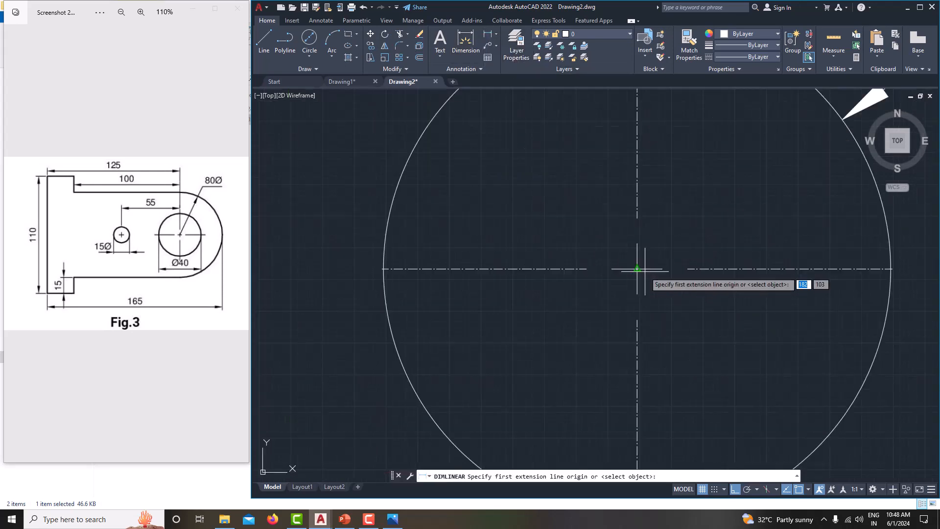
pyautogui.scroll(4, 641, 271)
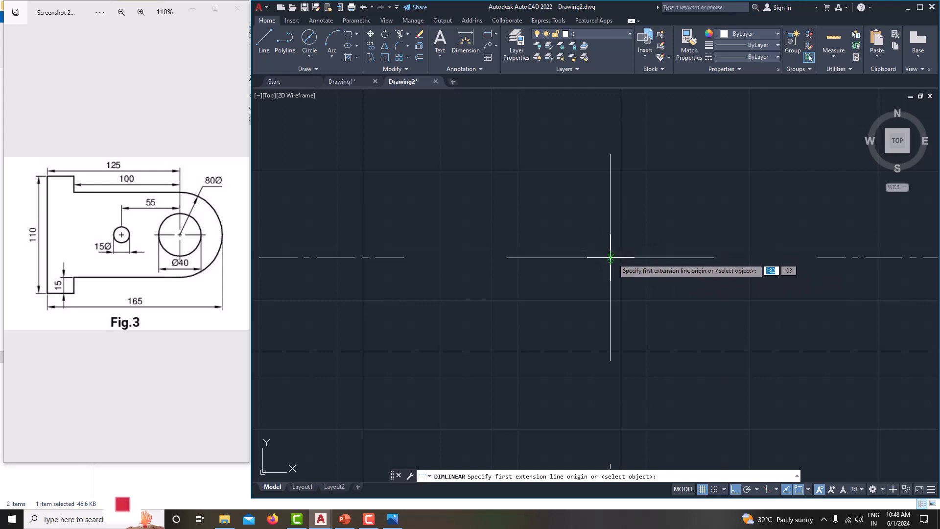
pyautogui.scroll(3, 610, 257)
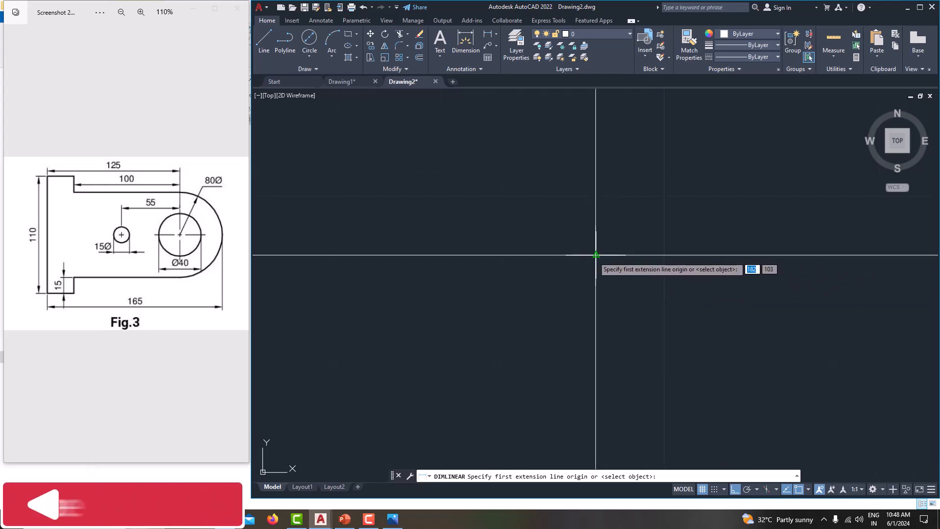
pyautogui.click(595, 255)
pyautogui.scroll(-5, 651, 289)
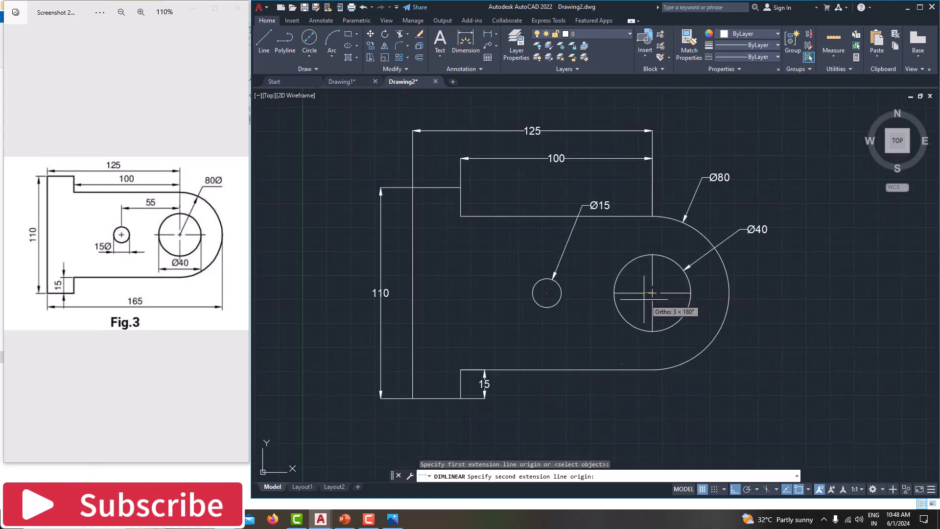
pyautogui.scroll(4, 557, 296)
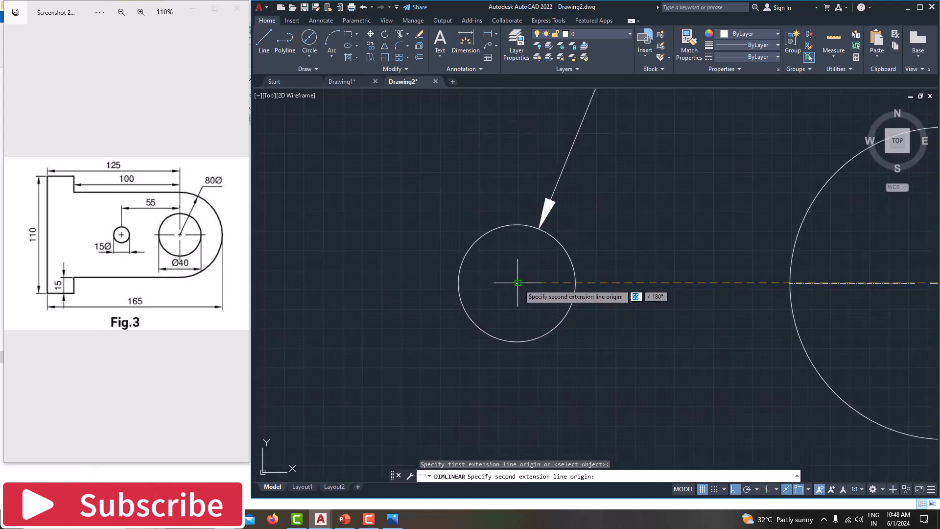
pyautogui.scroll(5, 514, 281)
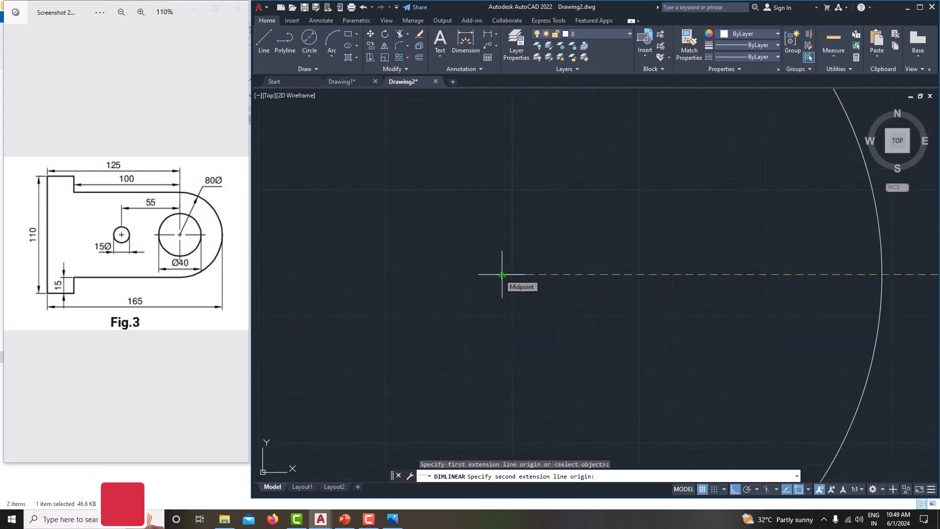
pyautogui.click(502, 274)
pyautogui.scroll(-8, 563, 343)
pyautogui.scroll(2, 592, 380)
pyautogui.scroll(3, 600, 373)
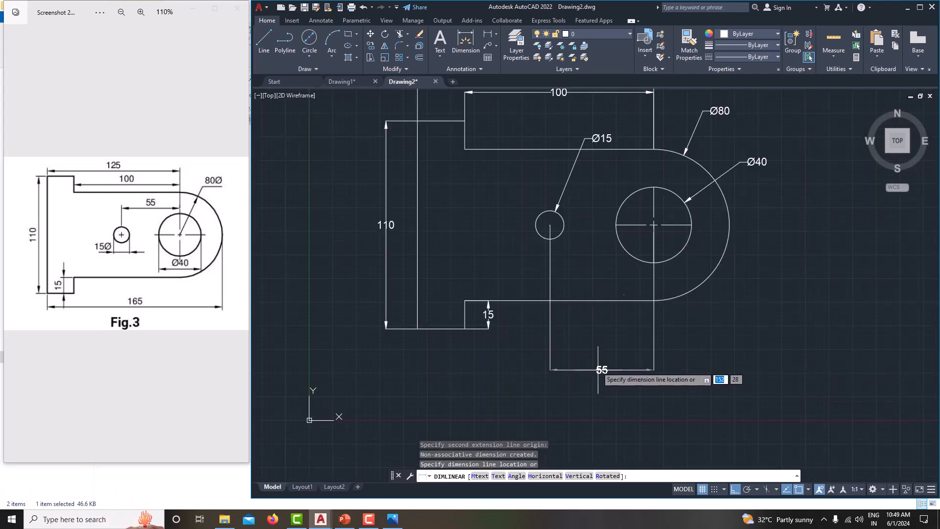
pyautogui.click(591, 332)
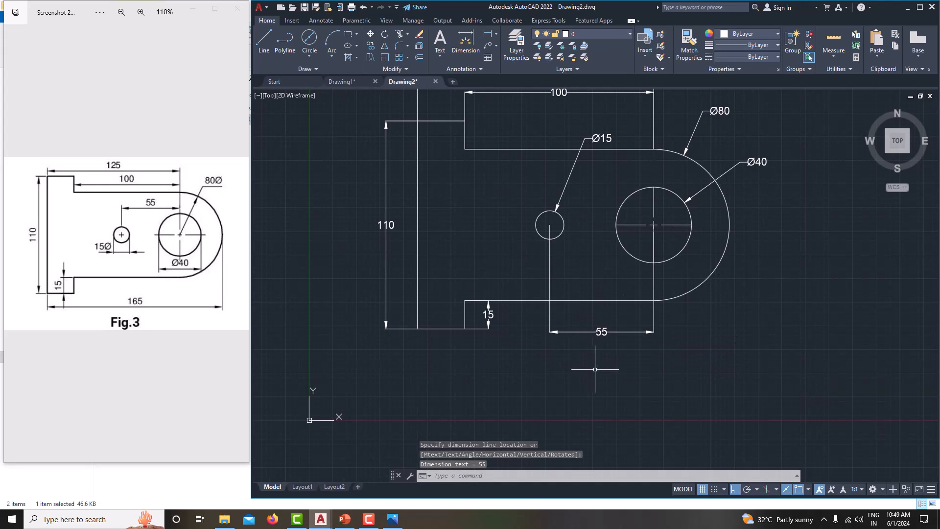
pyautogui.moveTo(594, 366); pyautogui.dragTo(594, 384, button='middle')
pyautogui.scroll(-4, 595, 383)
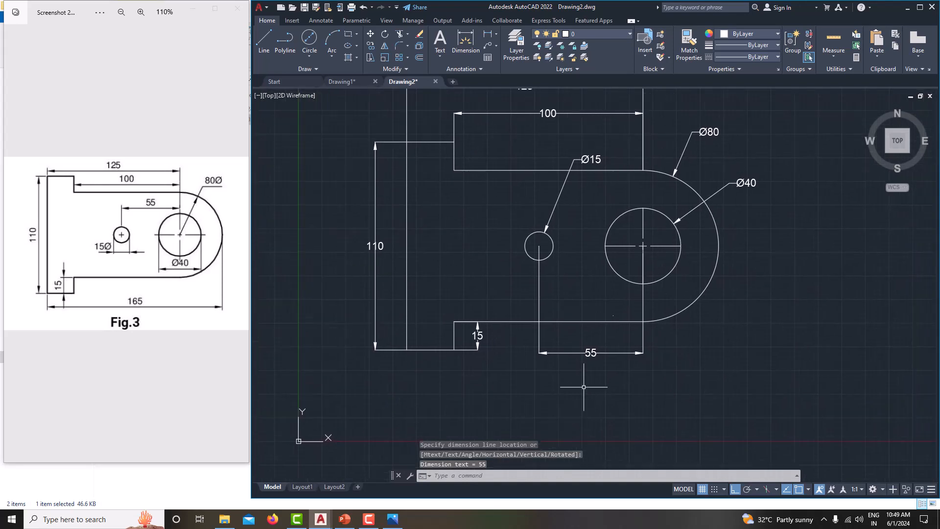
pyautogui.scroll(5, 579, 320)
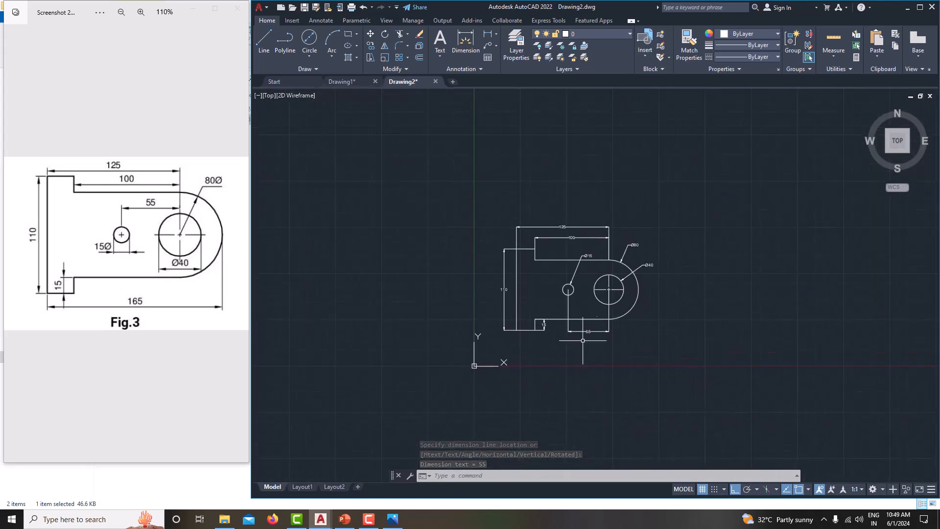
pyautogui.moveTo(583, 338); pyautogui.dragTo(592, 420, button='middle')
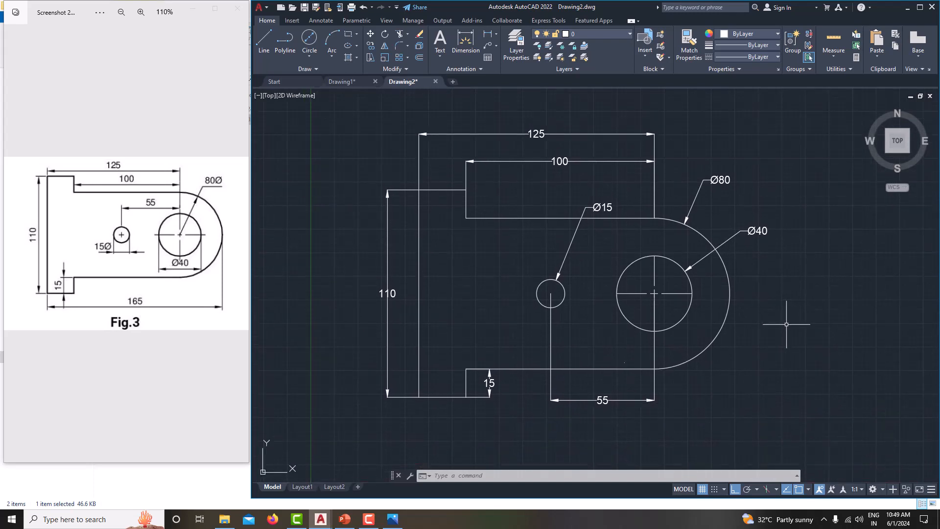
pyautogui.moveTo(701, 383); pyautogui.dragTo(703, 386, button='middle')
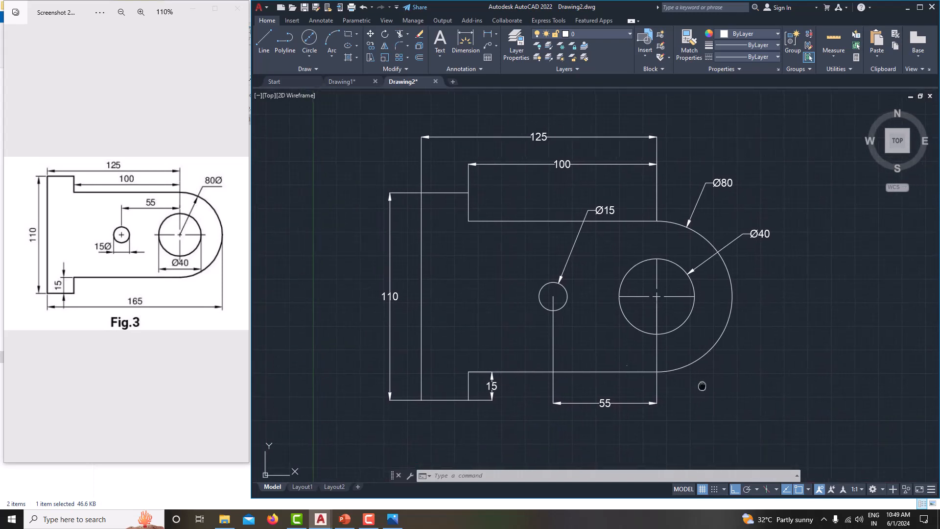